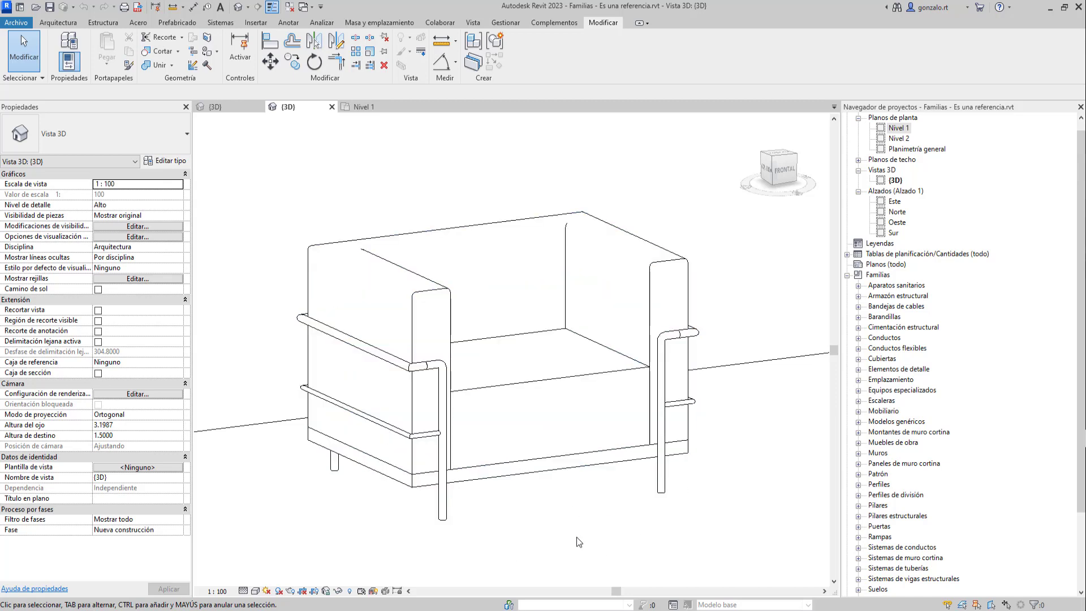
Step: Open the Nivel 1 floor plan and check the armchair's snapping with the Move command, without moving it
double_click(898, 127)
left_click(456, 392)
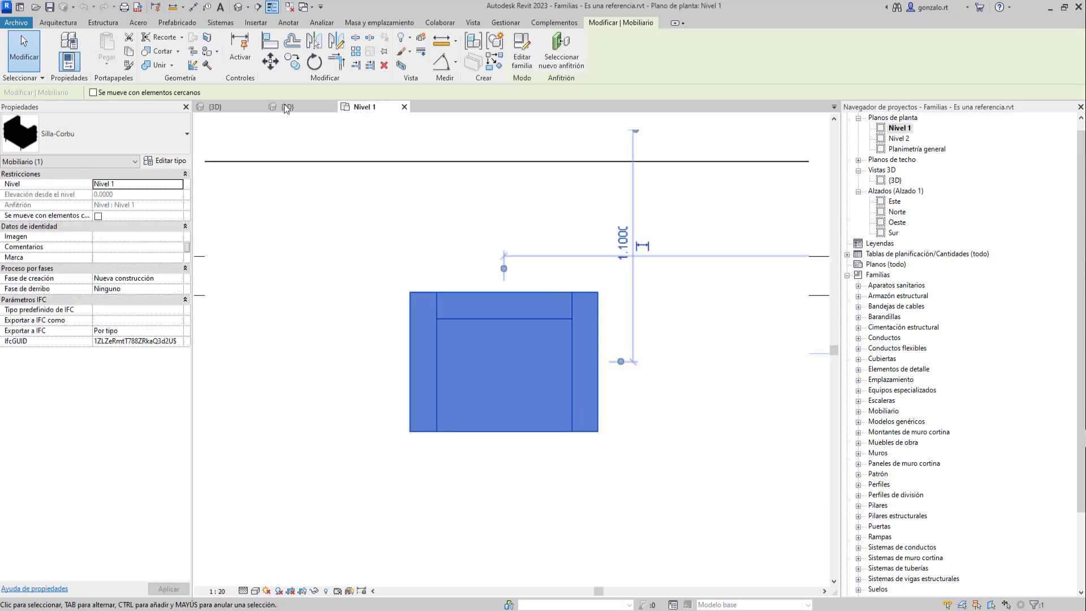
left_click(270, 61)
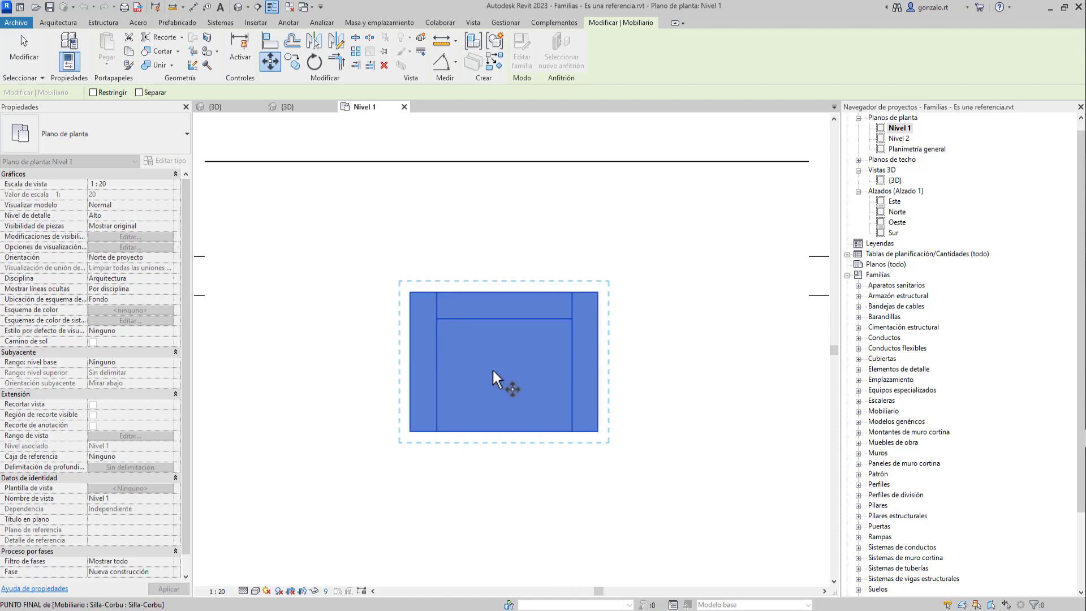
key("Escape")
key("Escape")
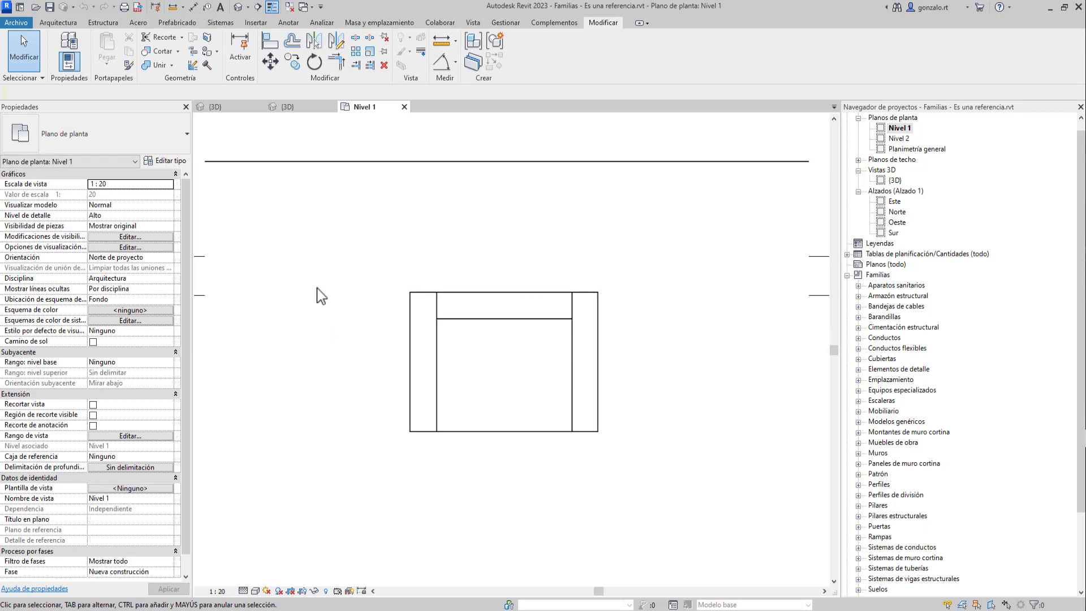
Step: Switch to the Silla-Corbu family's 3D view and inspect the visibility settings of the backrest and armrest sweep
left_click(215, 106)
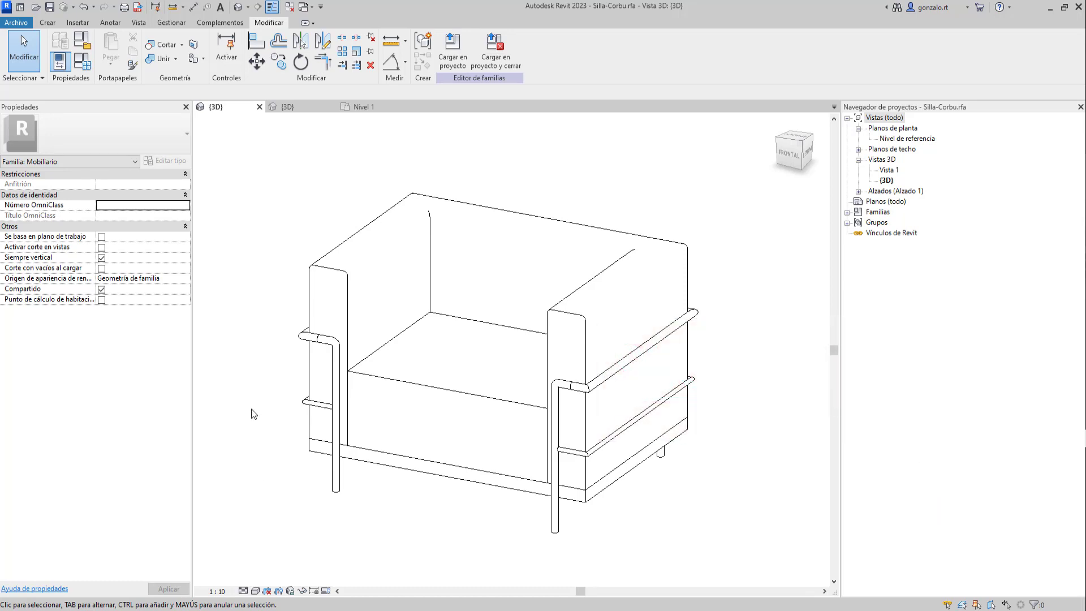
left_click(350, 295)
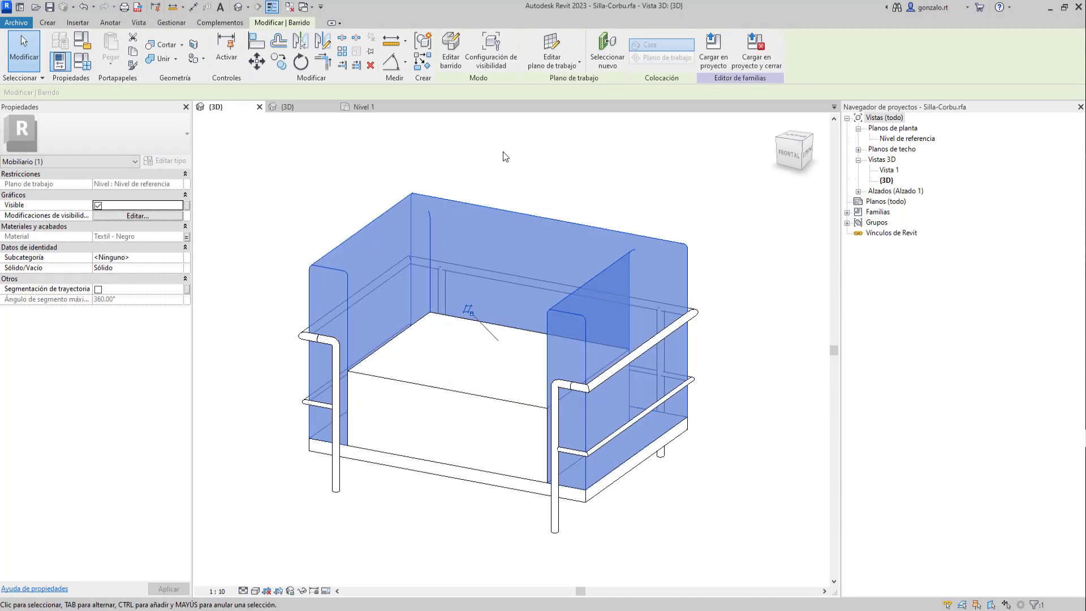
left_click(491, 61)
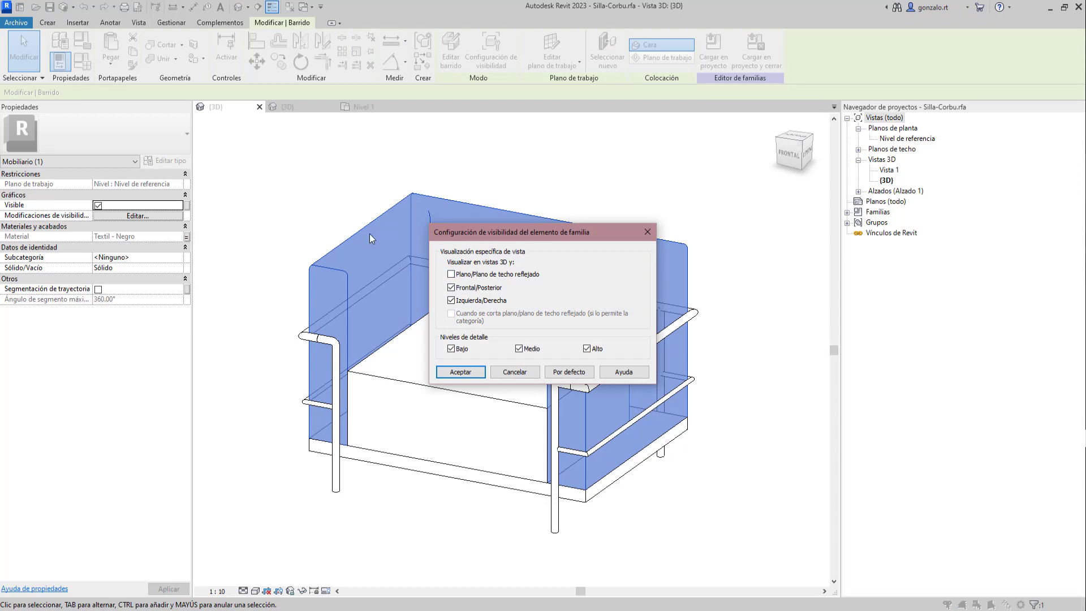
left_click(258, 200)
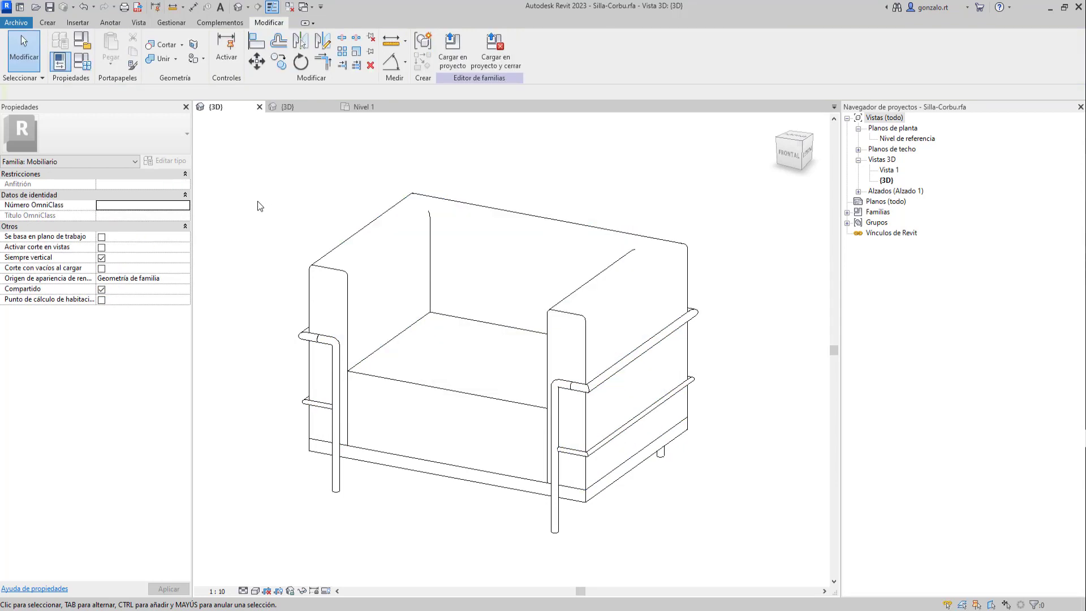
Step: View the armchair in the project's Nivel 1 plan, and open the Silla-Corbu family's Nivel de referencia floor plan
left_click(372, 109)
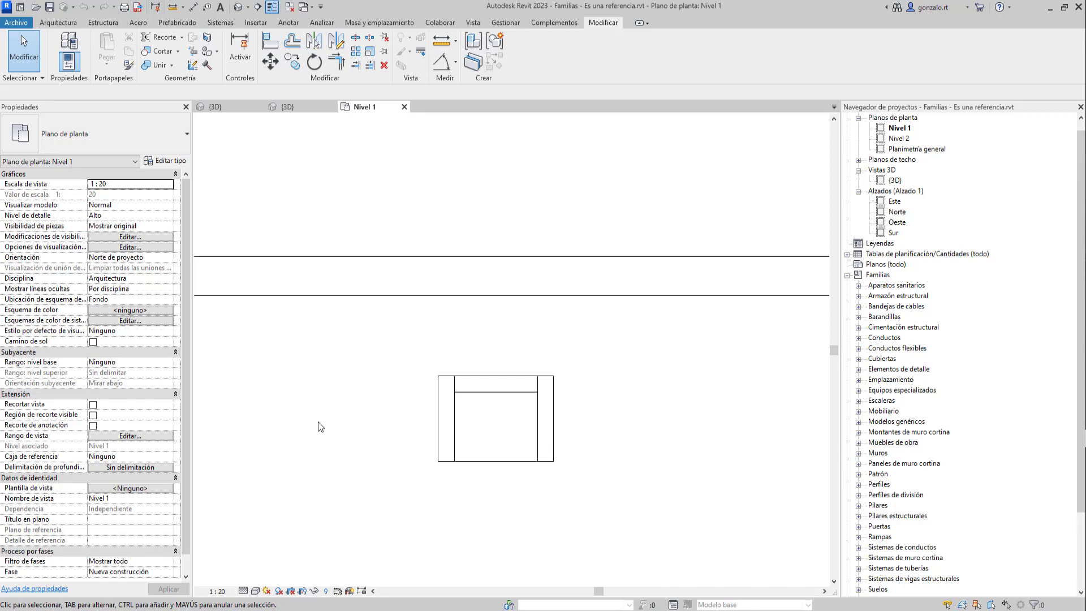
left_click(221, 108)
double_click(908, 139)
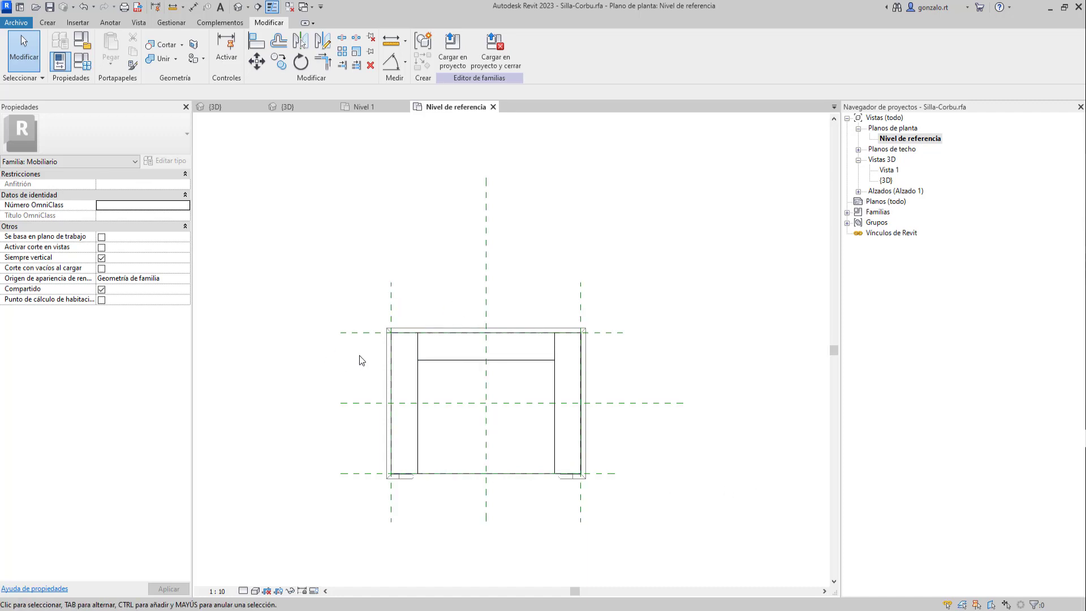
Step: Examine the armchair's outer corner and check the Es referencia property of its left and rear reference planes
scroll(359, 355, "up", 4)
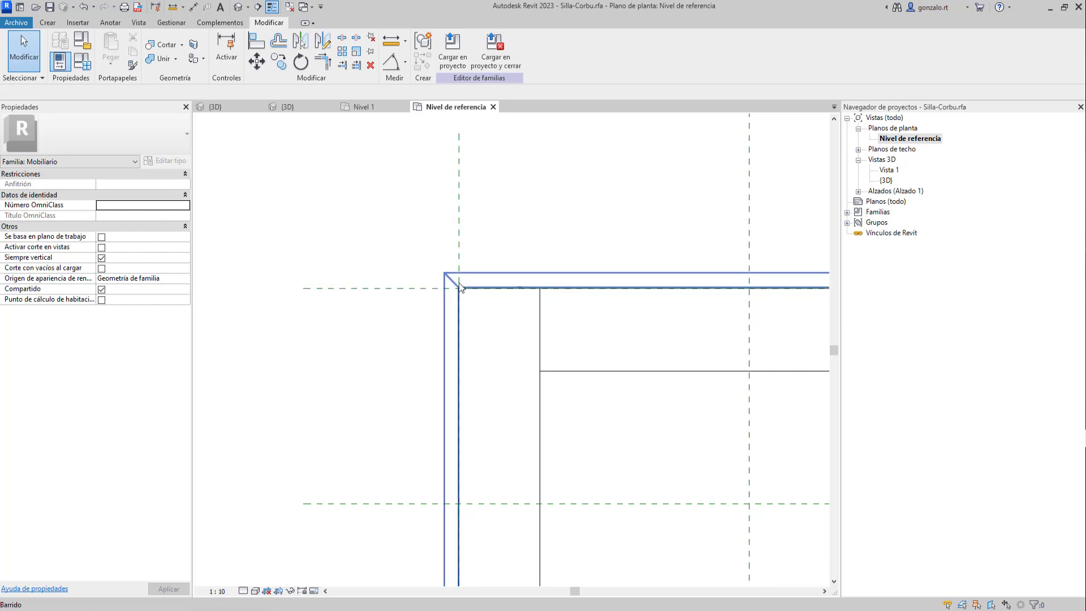
scroll(335, 303, "down", 2)
scroll(335, 305, "down", 1)
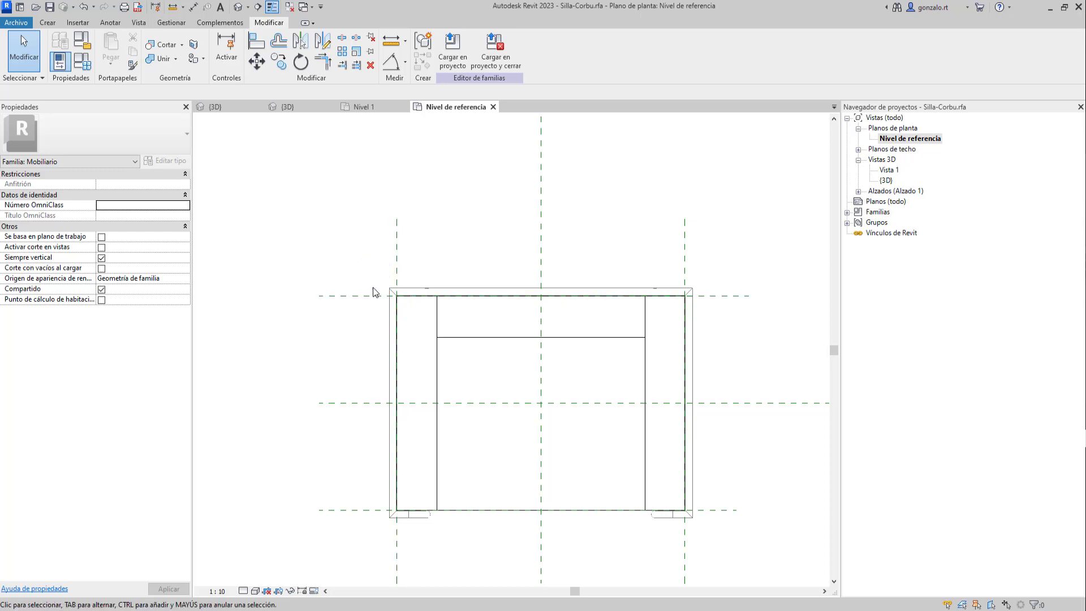
middle_click(309, 323)
middle_click(308, 324)
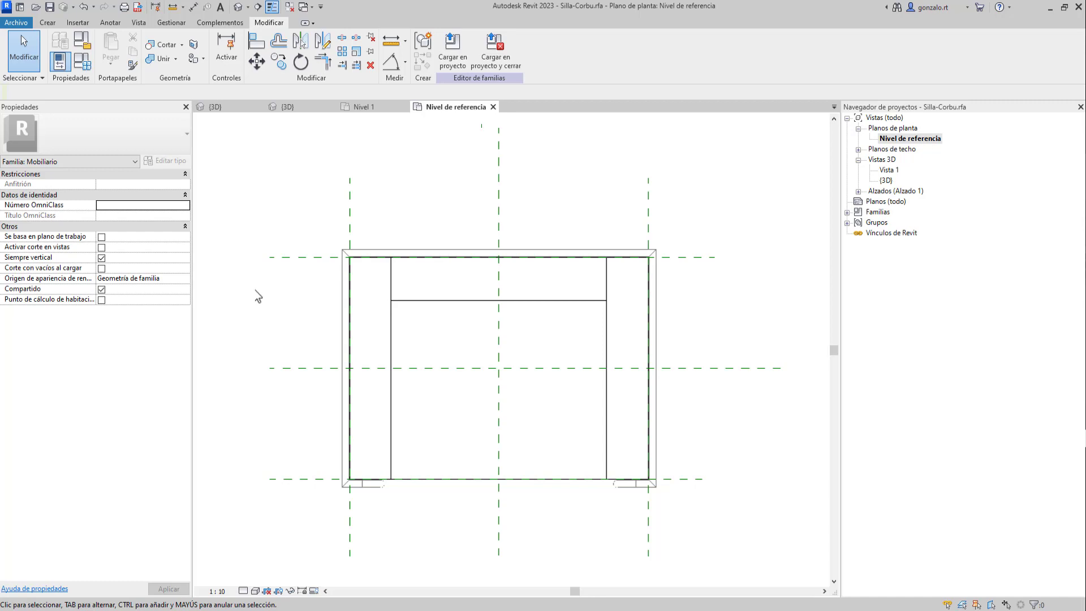
left_click(350, 213)
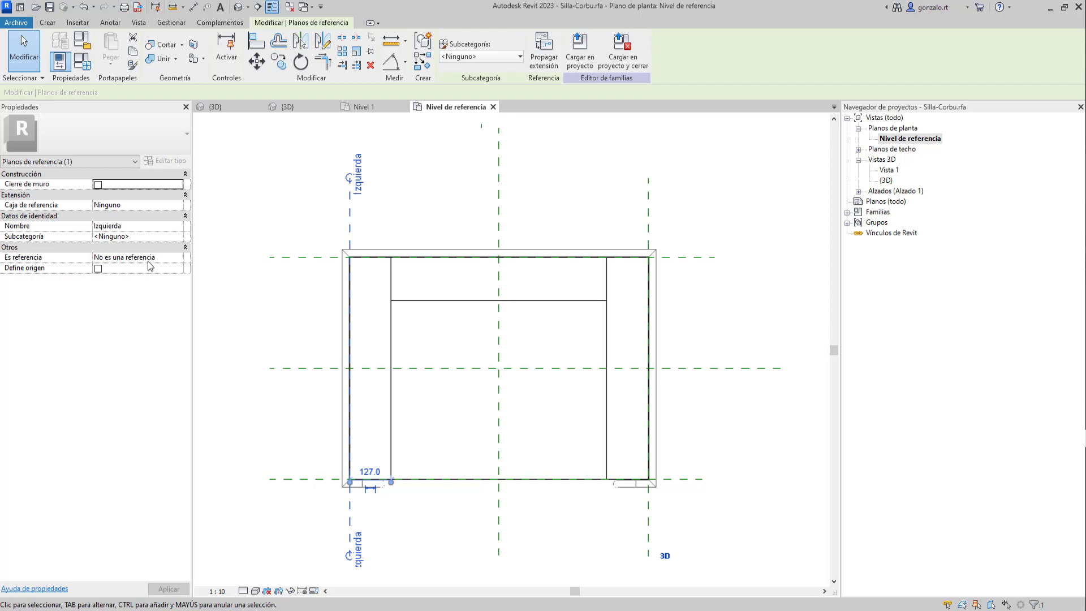
left_click(180, 259)
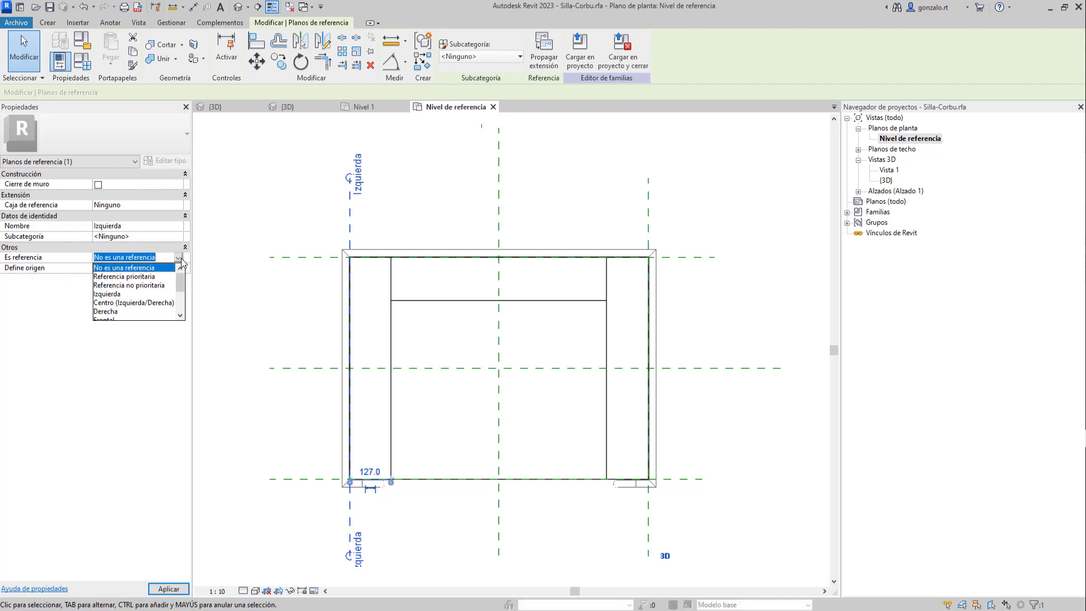
left_click(180, 259)
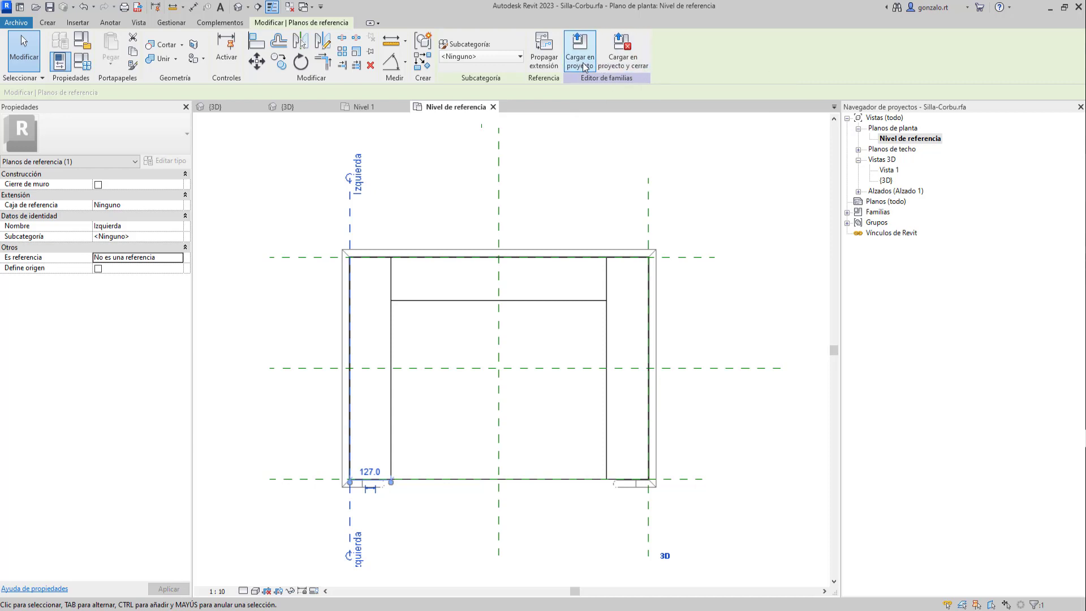
left_click(354, 231)
left_click(368, 257)
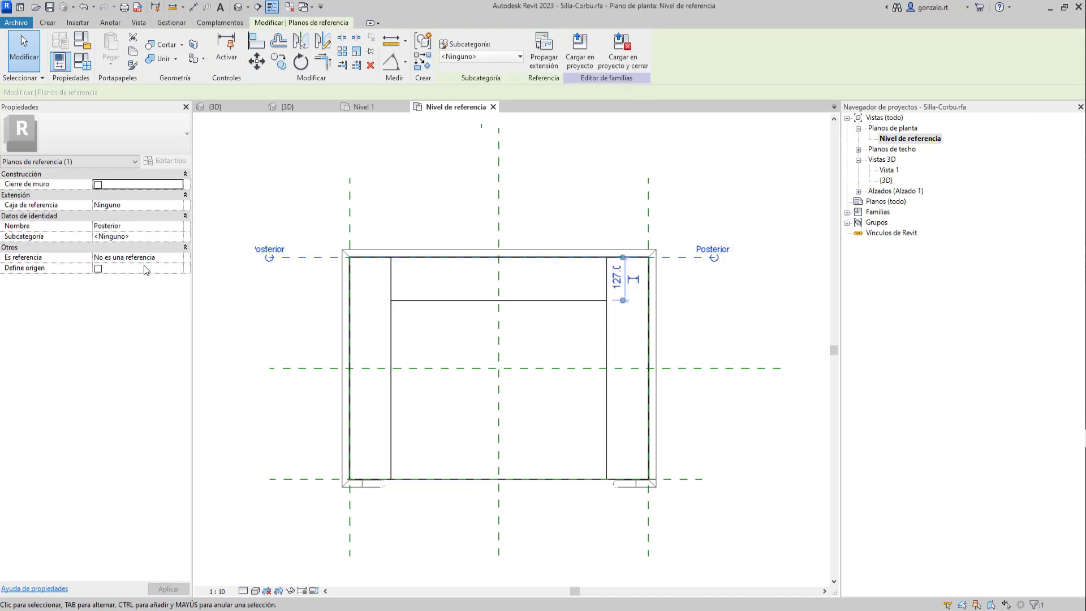
Step: Review the list of available Es referencia options for the armchair's left reference plane
left_click(340, 223)
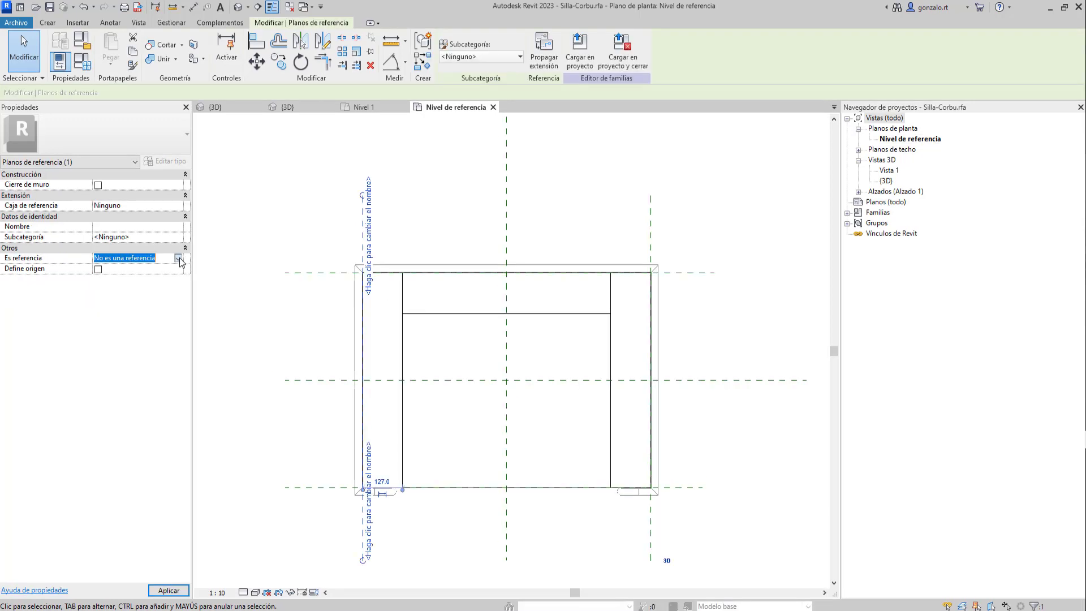
left_click(179, 257)
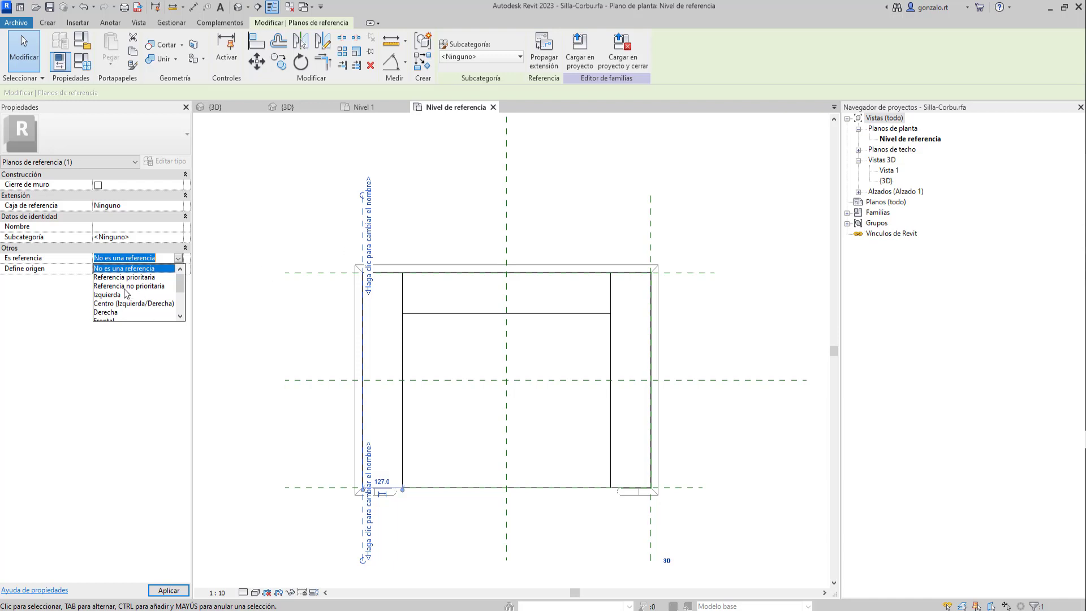
left_click_drag(182, 288, 182, 291)
scroll(153, 301, "down", 1)
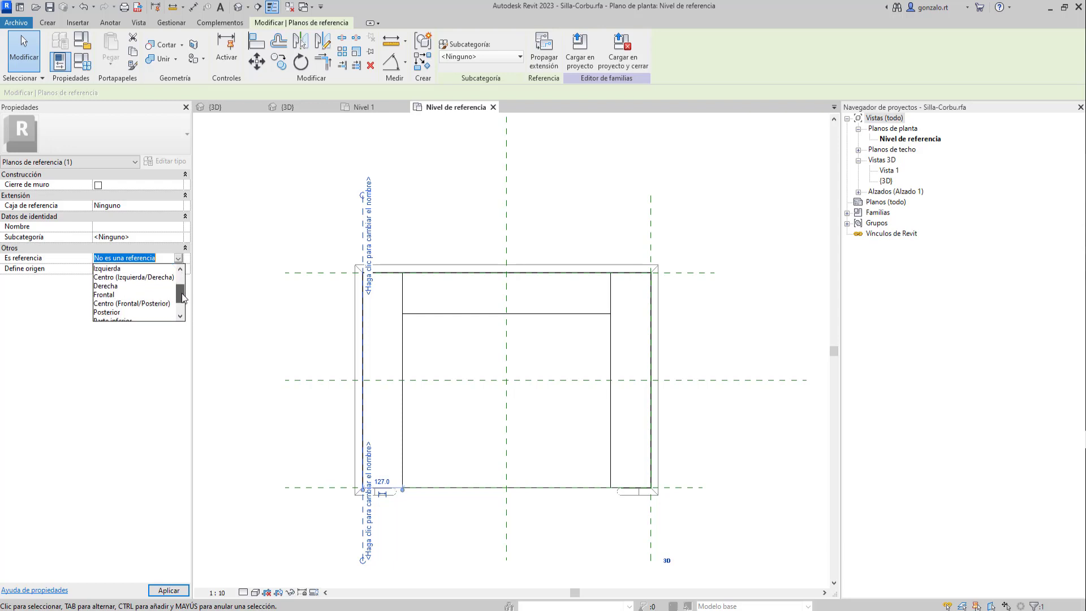
left_click_drag(180, 291, 179, 297)
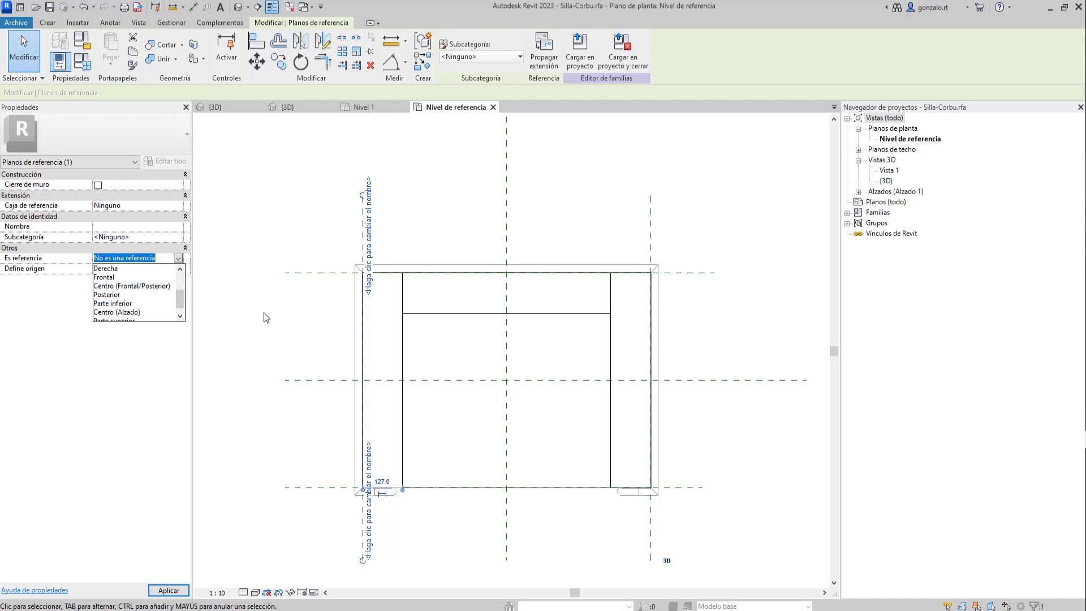
left_click(281, 325)
Step: Check the Es referencia property of the armchair's vertical and horizontal centre reference planes
left_click(508, 215)
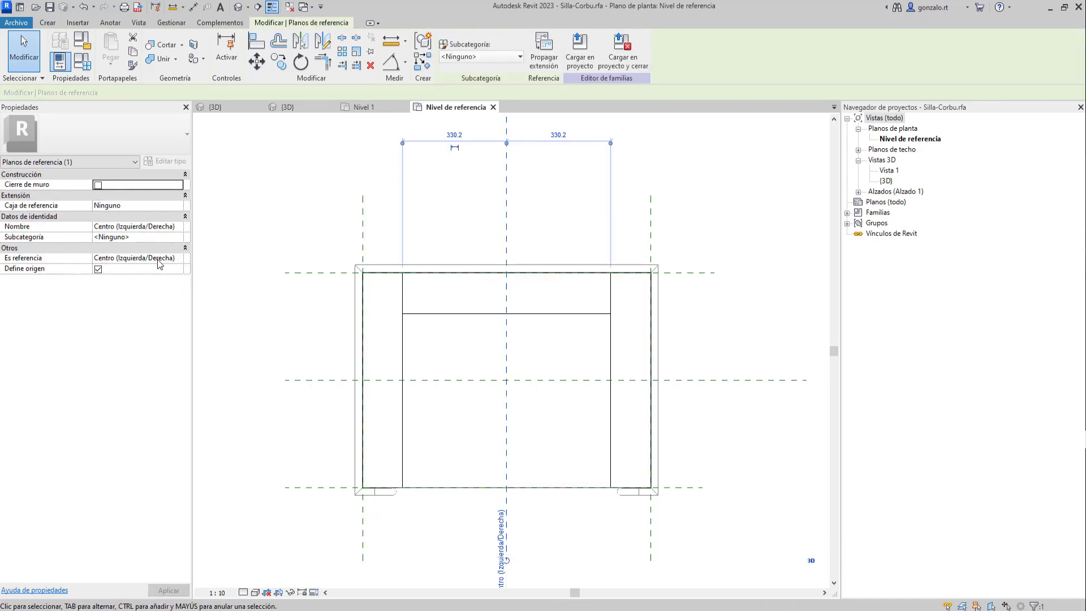
left_click(314, 468)
left_click(323, 381)
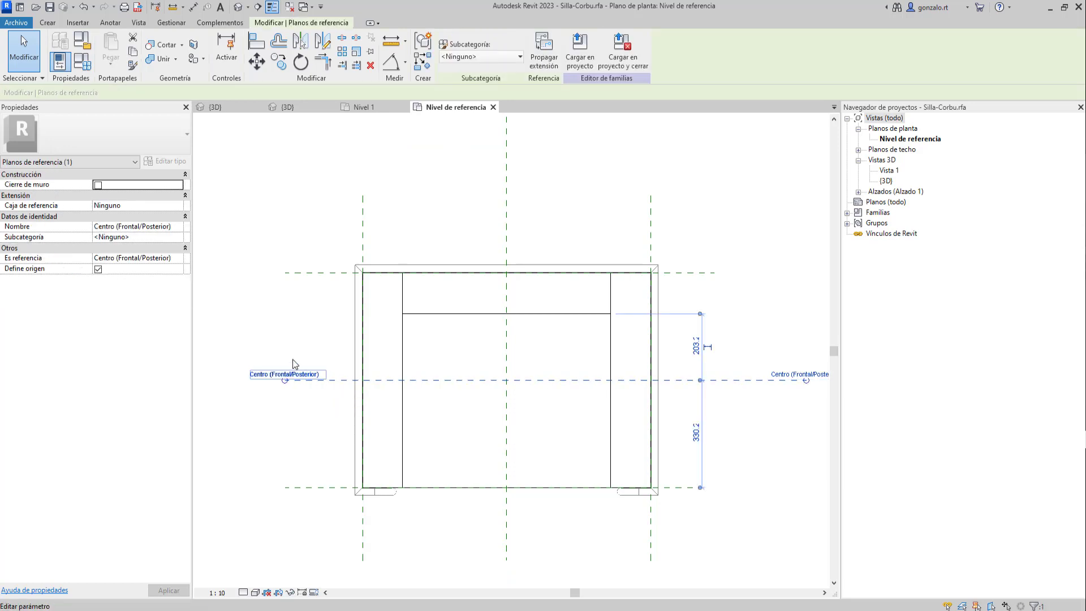
left_click(277, 438)
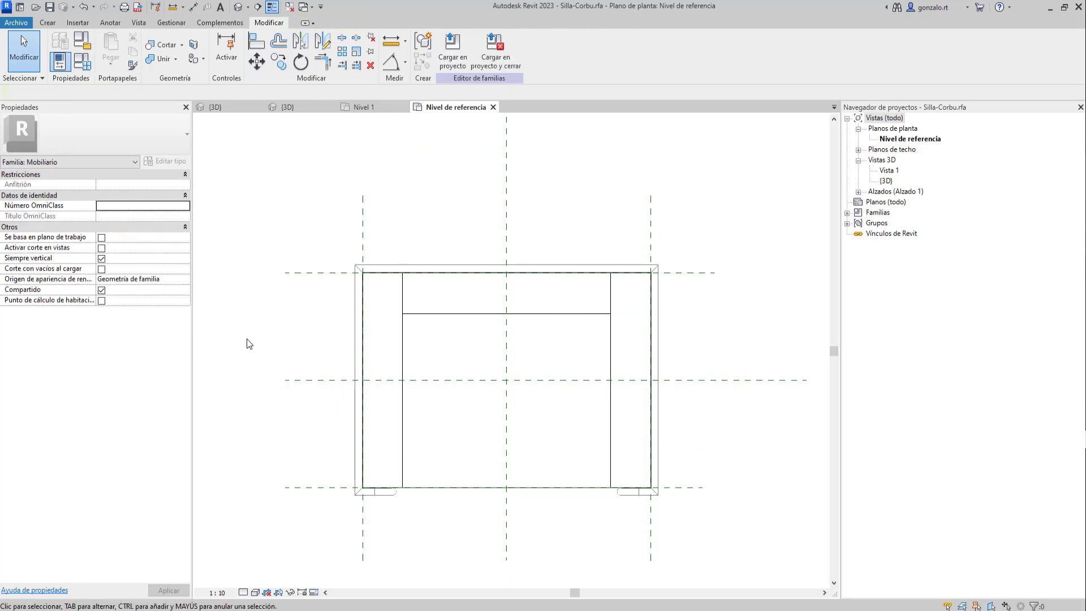
Step: Create a new family from the Mobiliario métrico.rft template
left_click(16, 22)
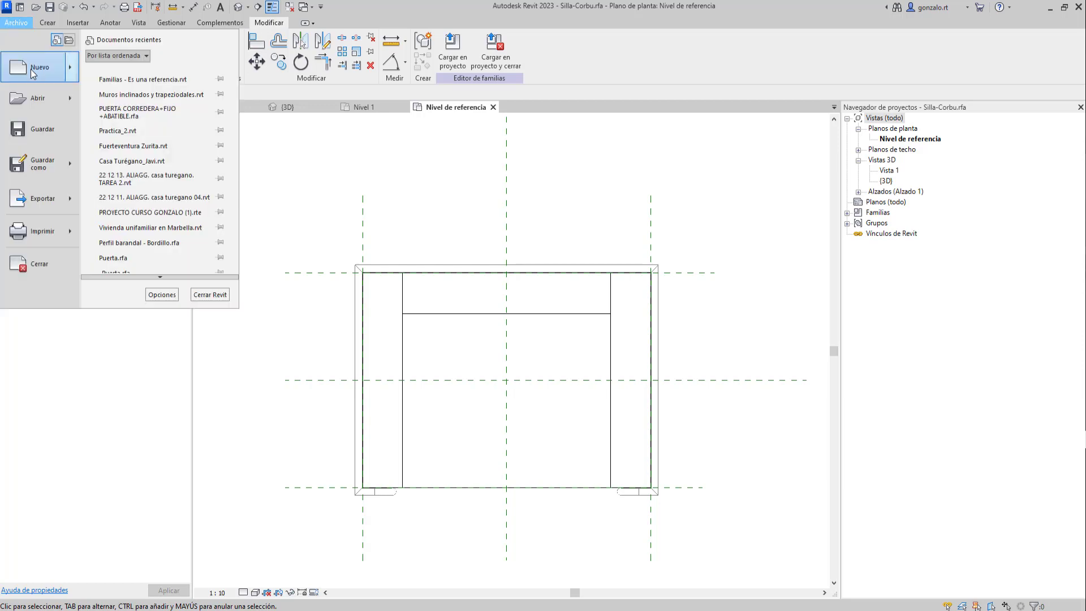
mouse_move(33, 73)
left_click(110, 139)
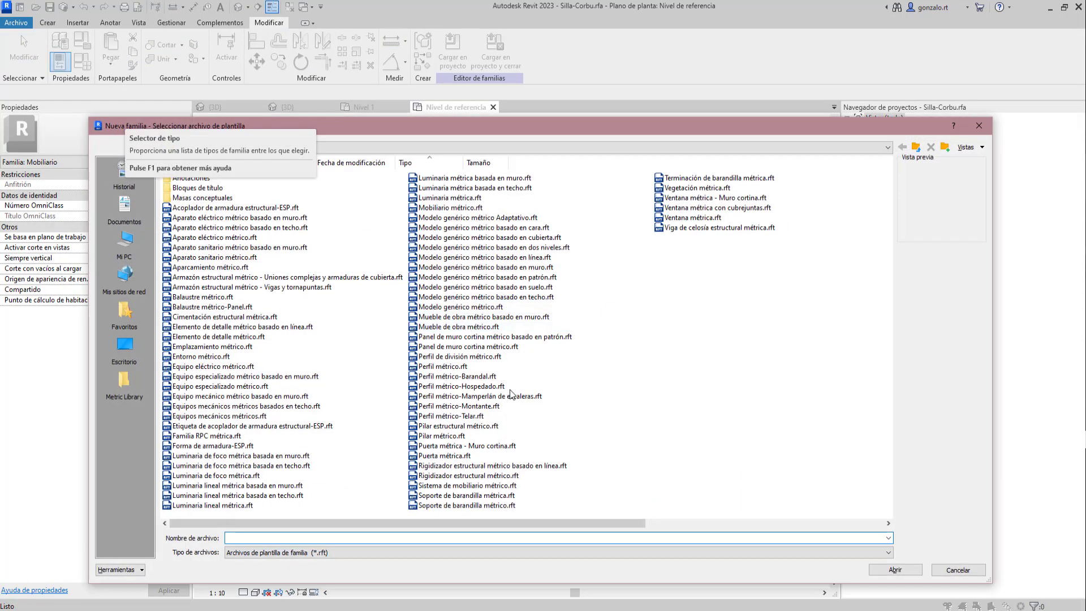
double_click(450, 210)
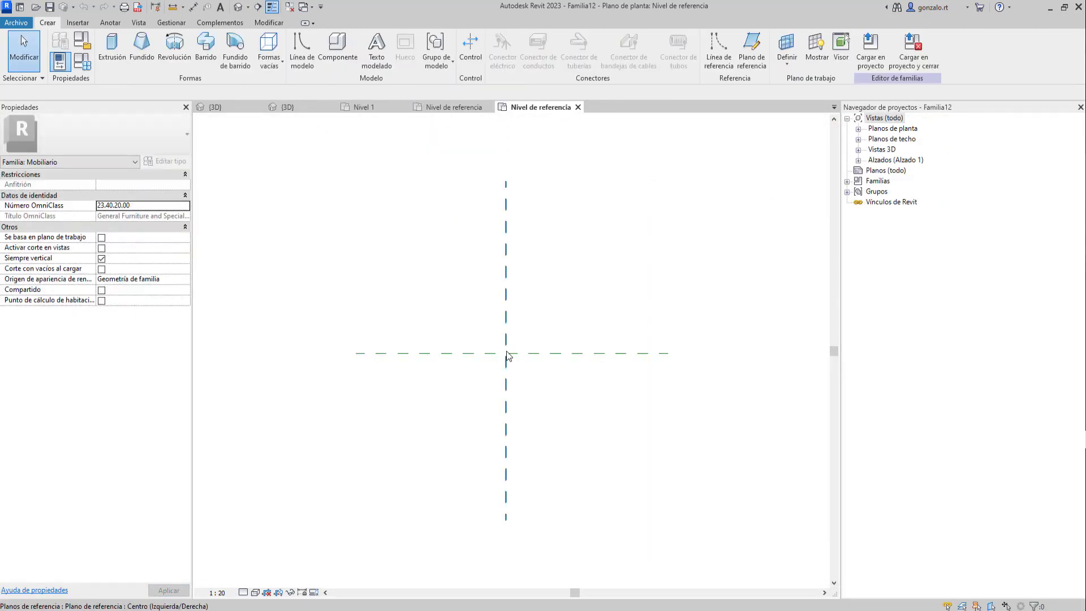
Step: Check Es referencia on the new family's two centre planes and add a vertical reference plane left of the vertical centre plane
left_click(506, 311)
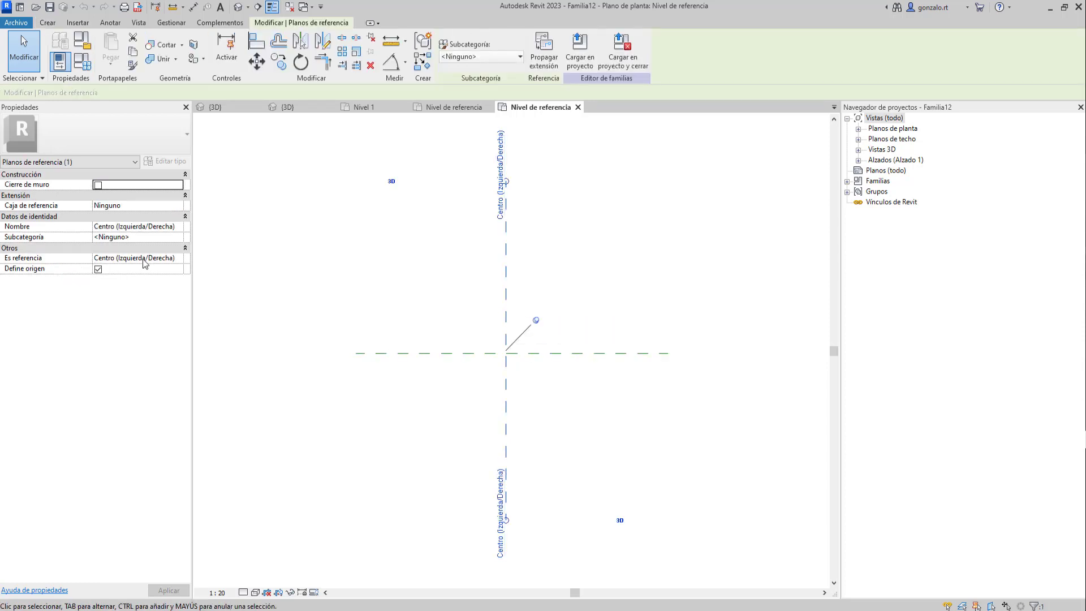
left_click(419, 431)
left_click(470, 353)
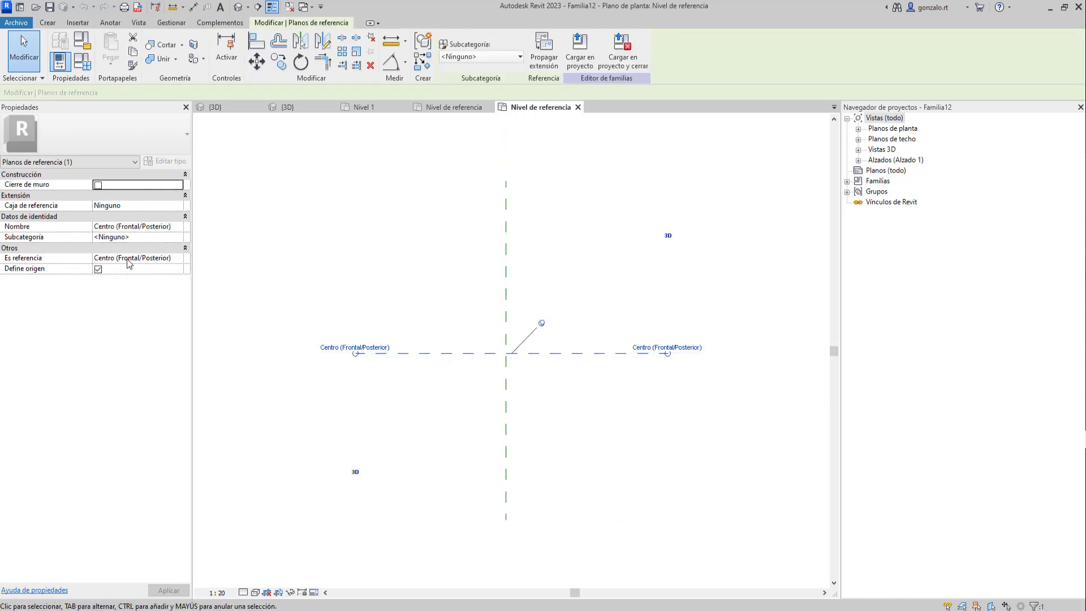
left_click(422, 418)
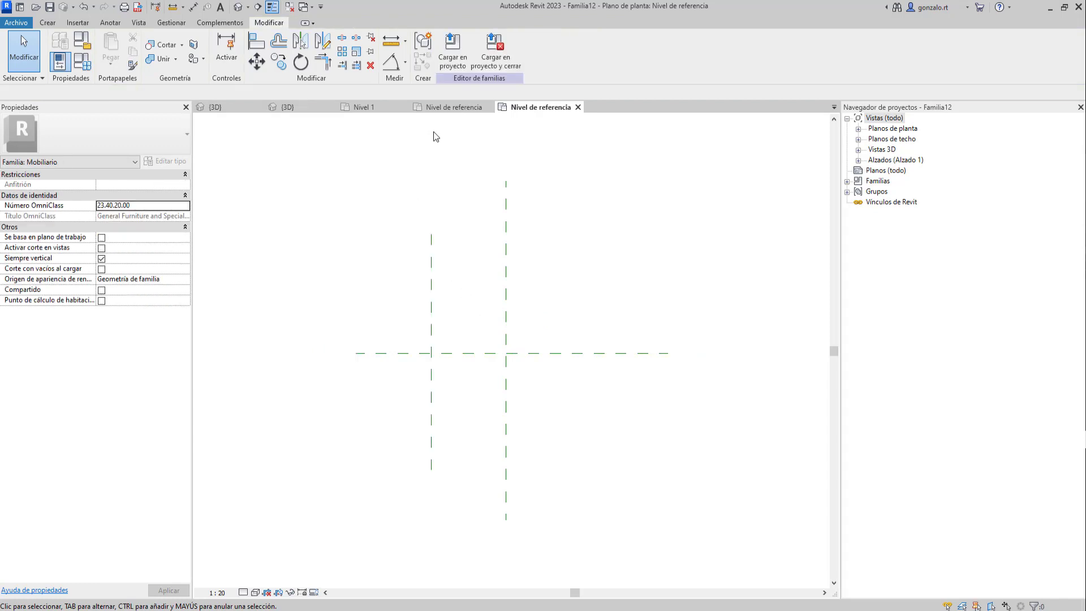
Step: Return to the Silla-Corbu family's floor plan and set the left reference plane's Es referencia property to Izquierda
left_click(447, 111)
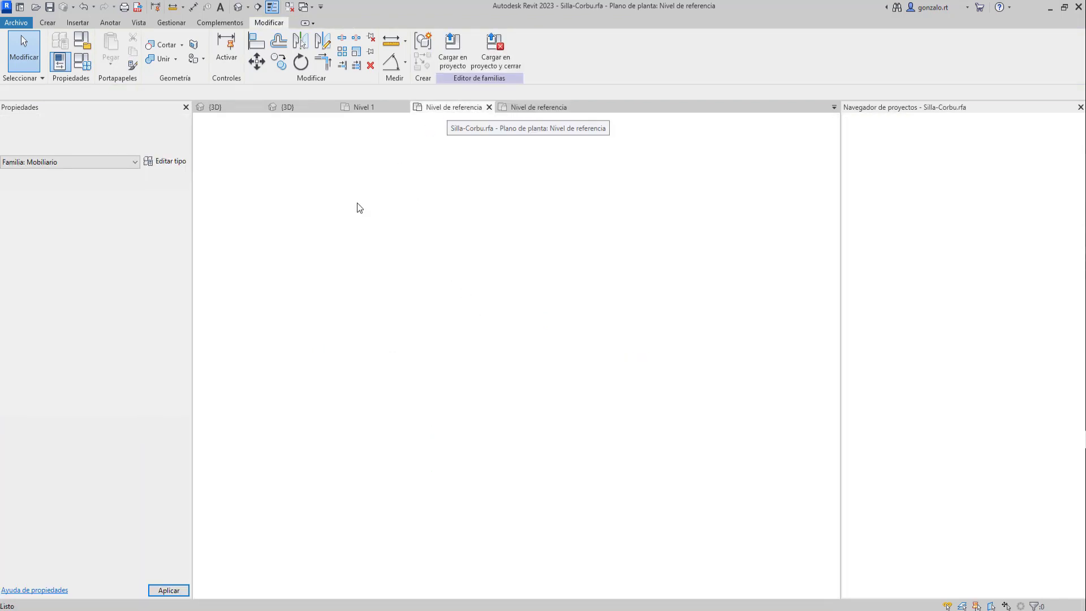
left_click(362, 235)
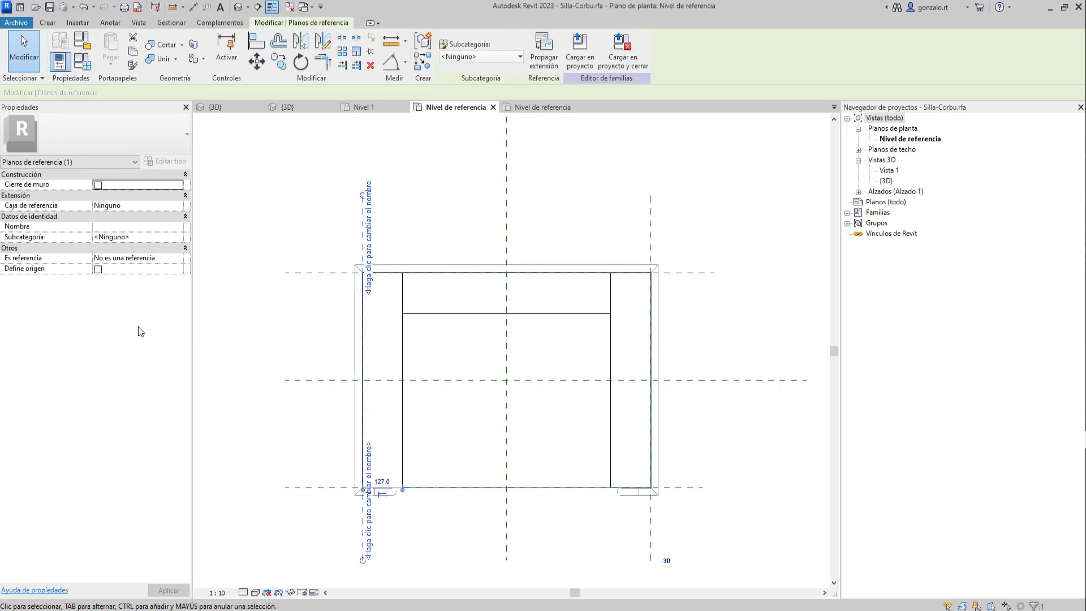
left_click(179, 258)
left_click(179, 258)
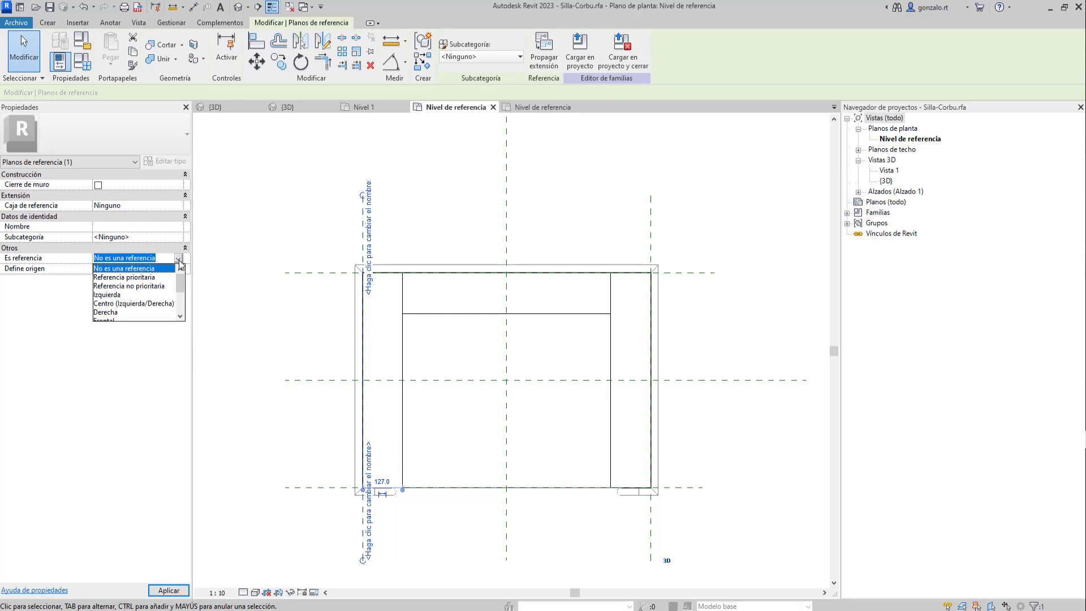
scroll(144, 300, "down", 2)
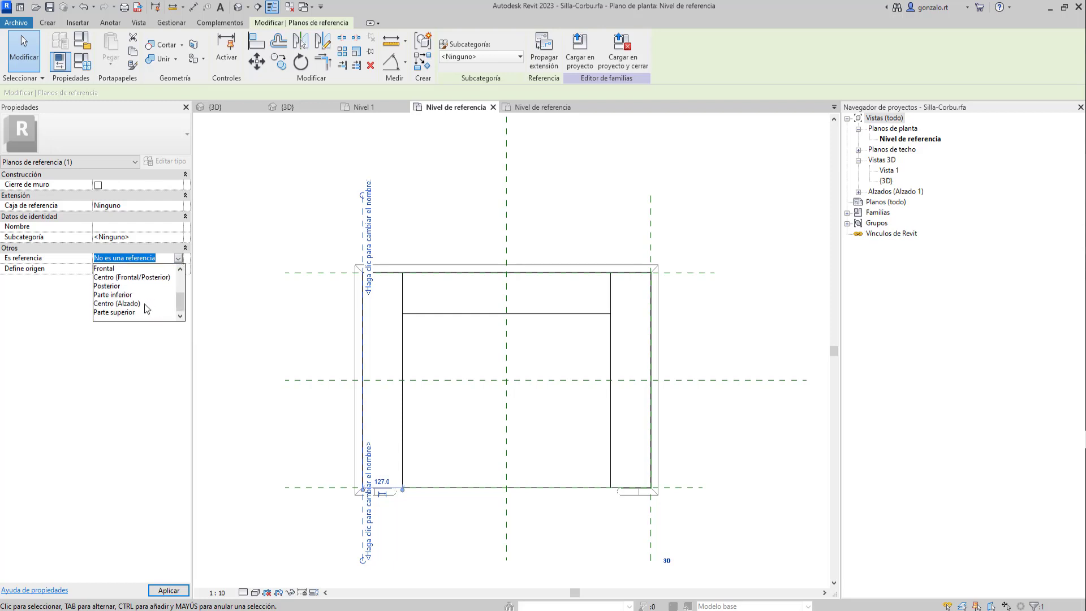
scroll(139, 309, "up", 1)
left_click(107, 271)
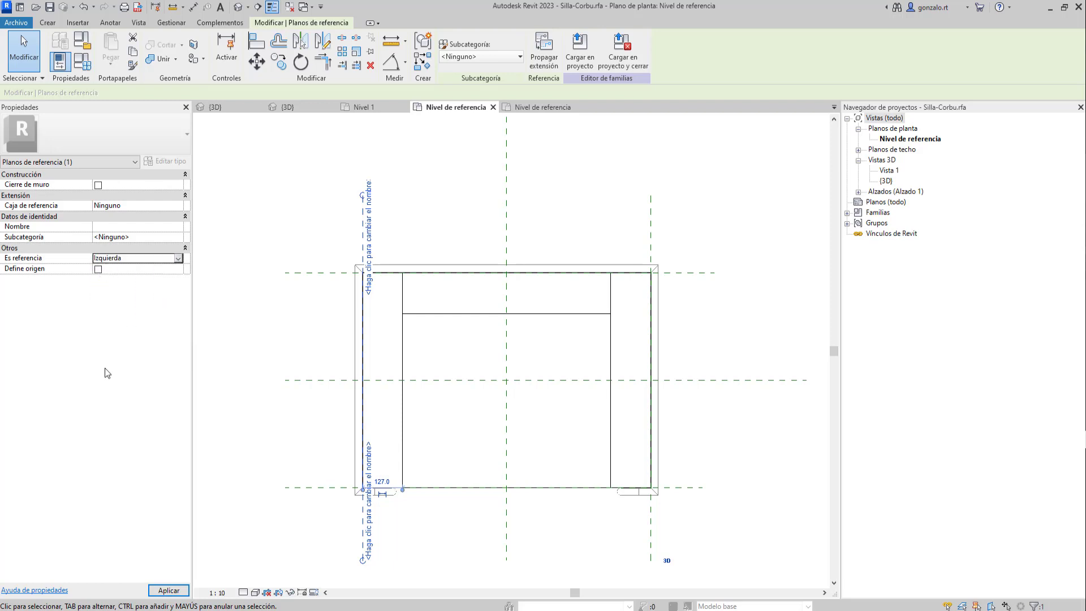
left_click(317, 270)
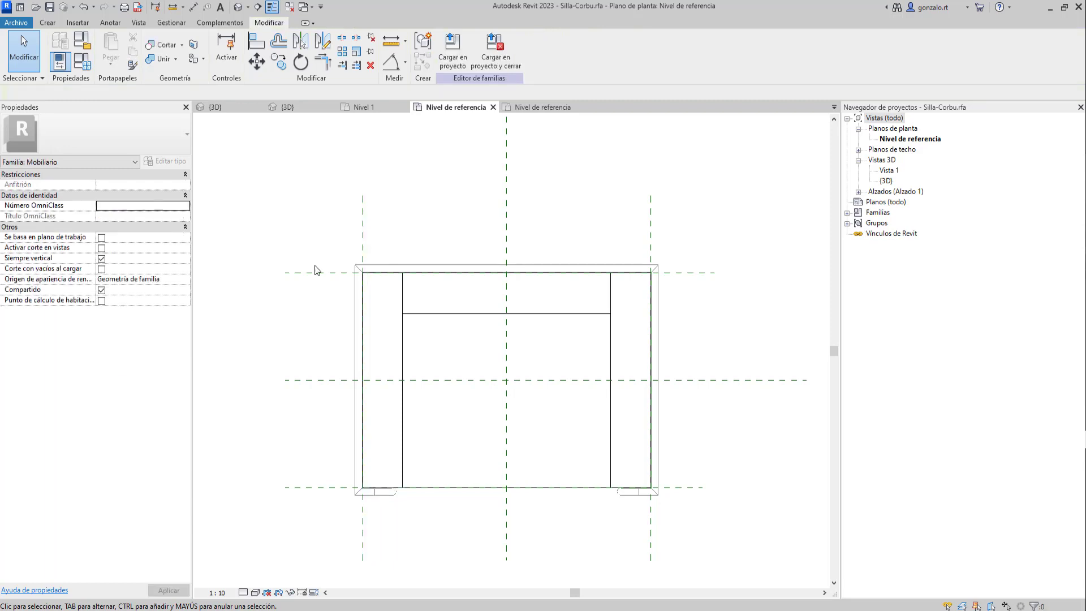
Step: Check the available Es referencia options for the armchair's left reference plane
left_click(363, 237)
left_click(179, 259)
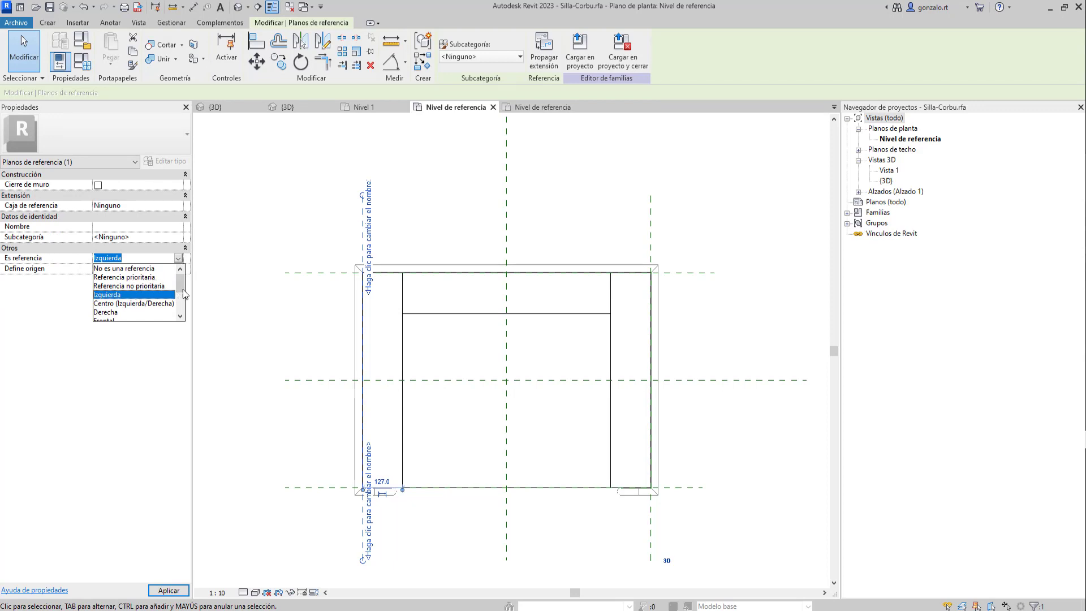
left_click(332, 322)
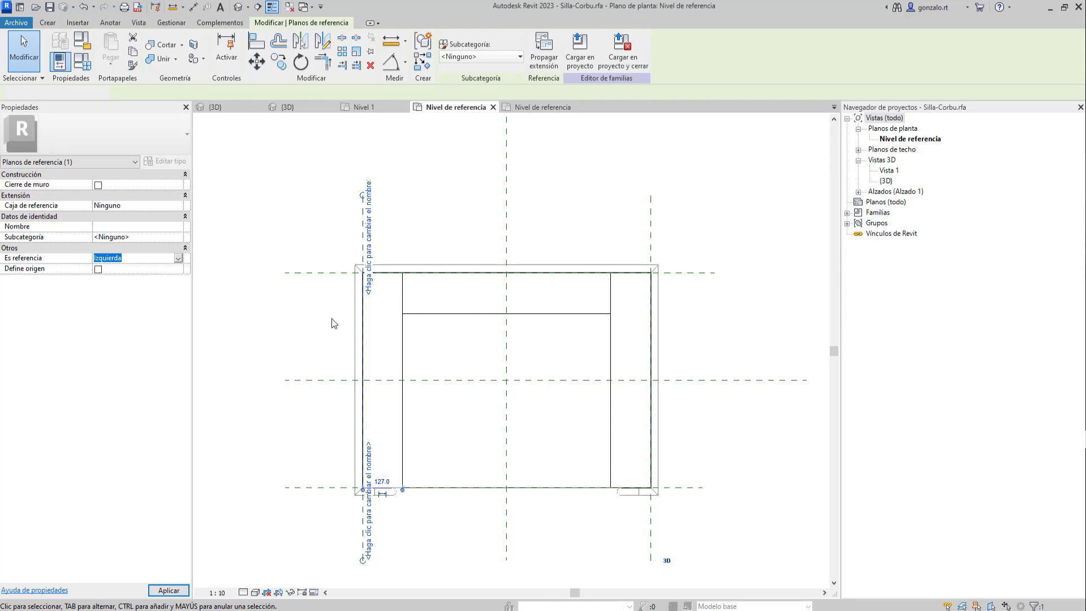
Step: Copy the left reference plane about 20 mm to the right, just inside the armchair's left edge
left_click(362, 237)
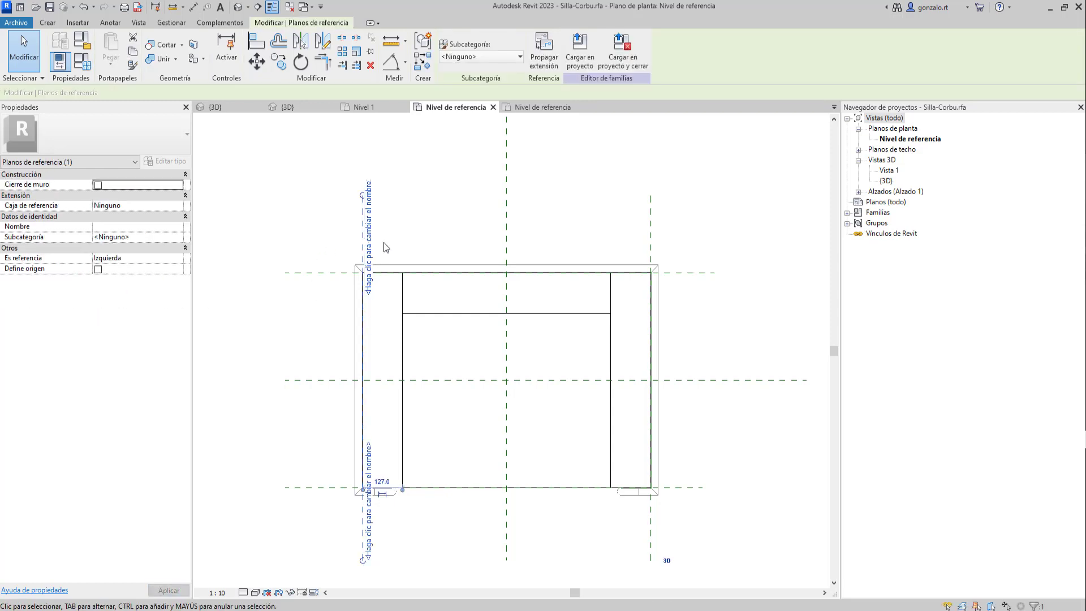
key("c")
key("o")
scroll(384, 242, "up", 2)
left_click(383, 242)
key("Escape")
key("Escape")
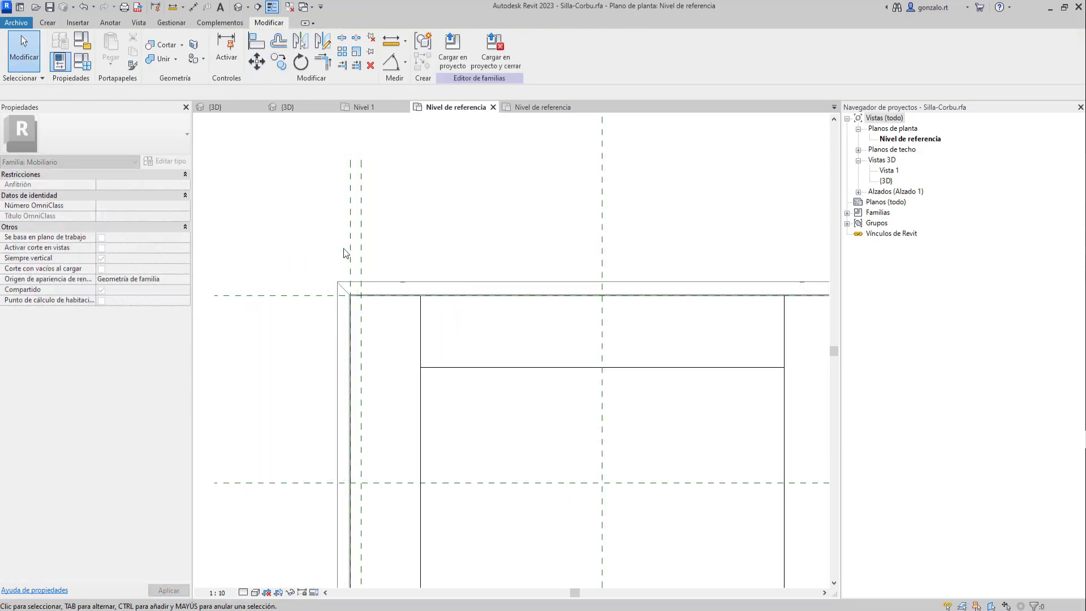
Step: Set the original left reference plane's Es referencia property to Referencia prioritaria
left_click(352, 242)
left_click(178, 257)
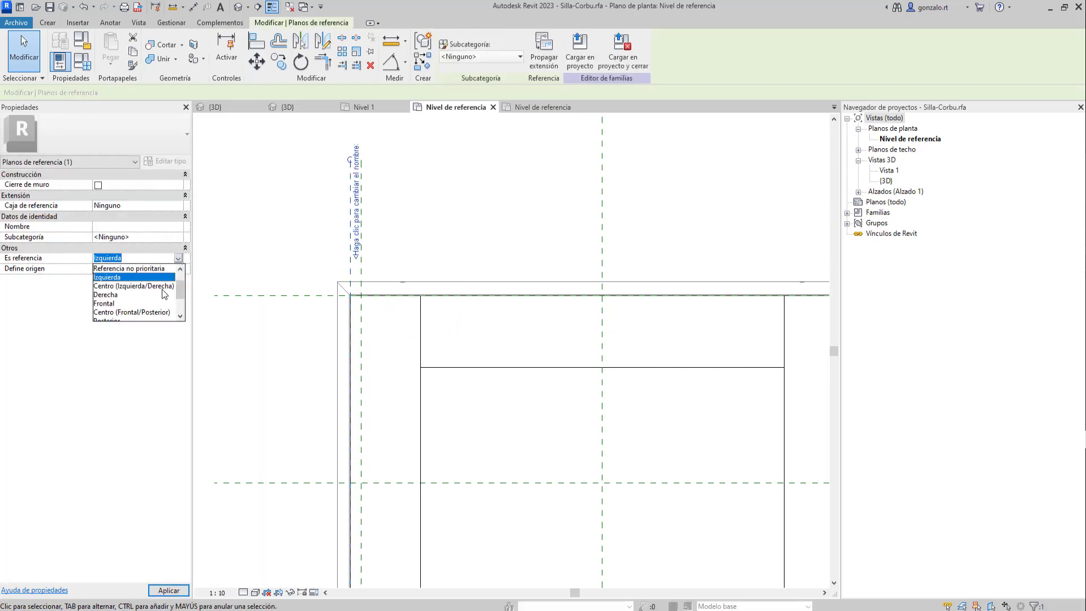
scroll(165, 294, "up", 1)
left_click(145, 284)
left_click(247, 229)
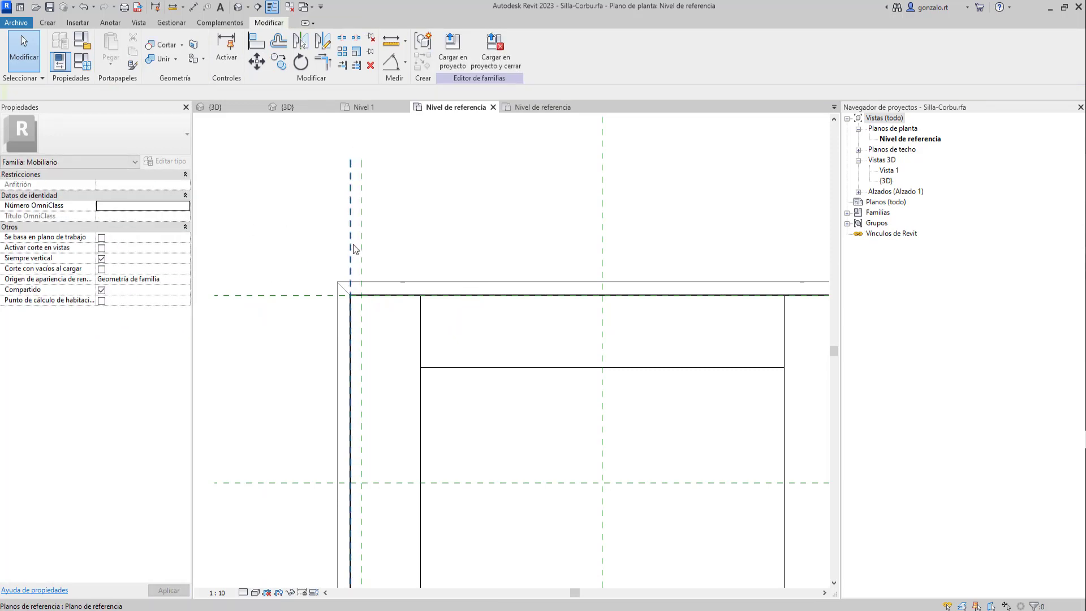
Step: Compare the Es referencia property of the original left reference plane with that of its copy
left_click(361, 251)
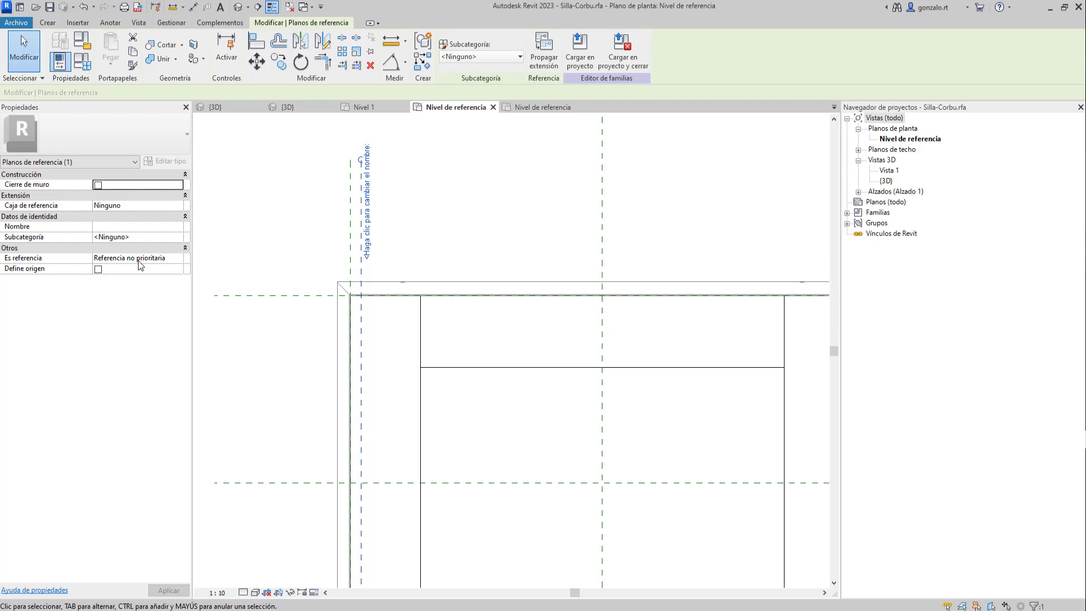
left_click(234, 272)
scroll(272, 269, "down", 3)
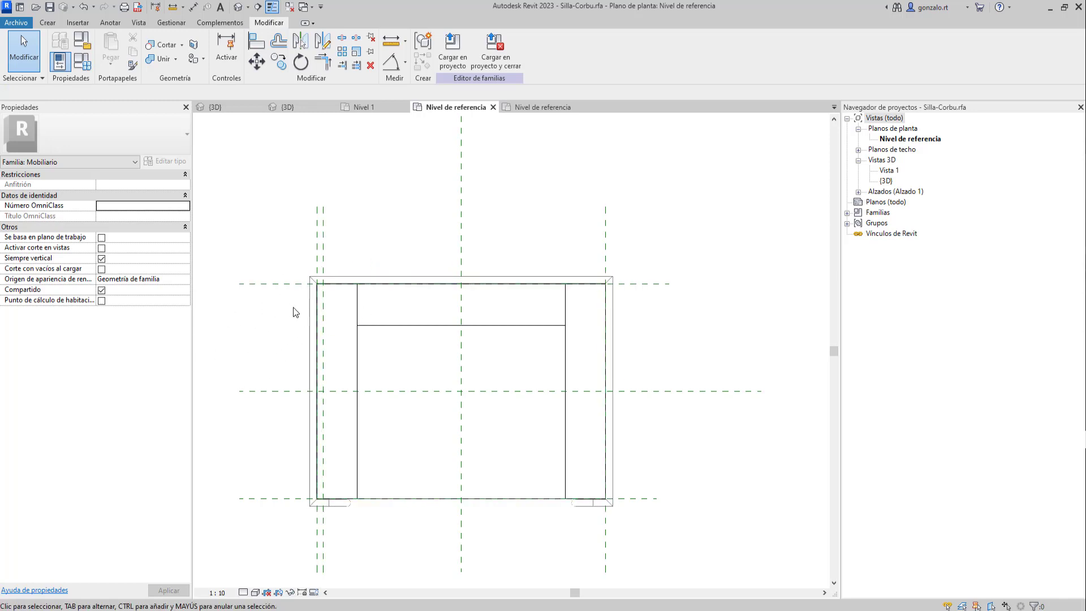
left_click(317, 251)
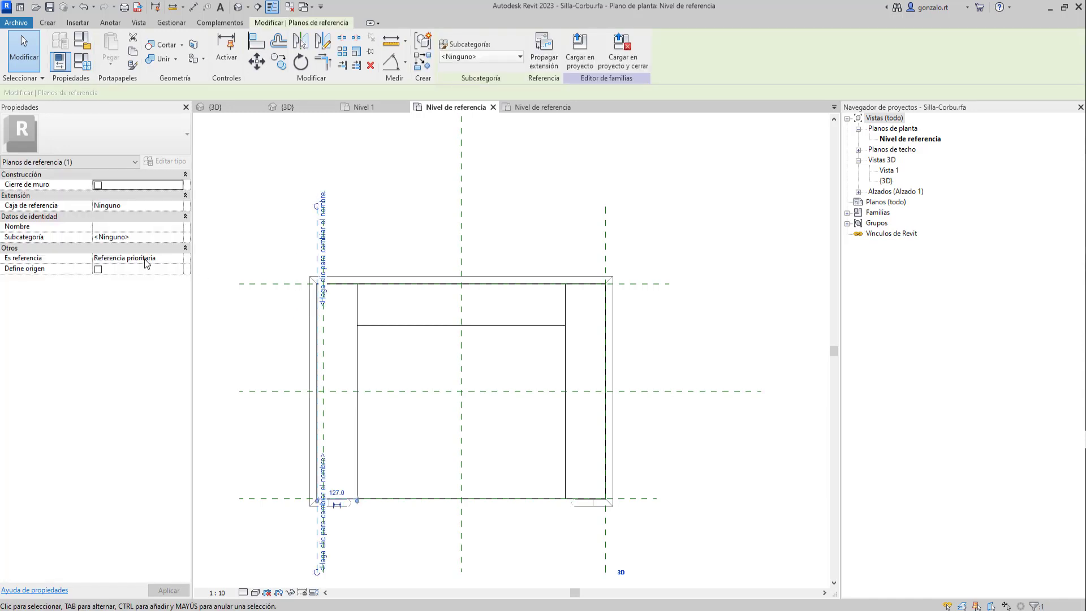
key("Escape")
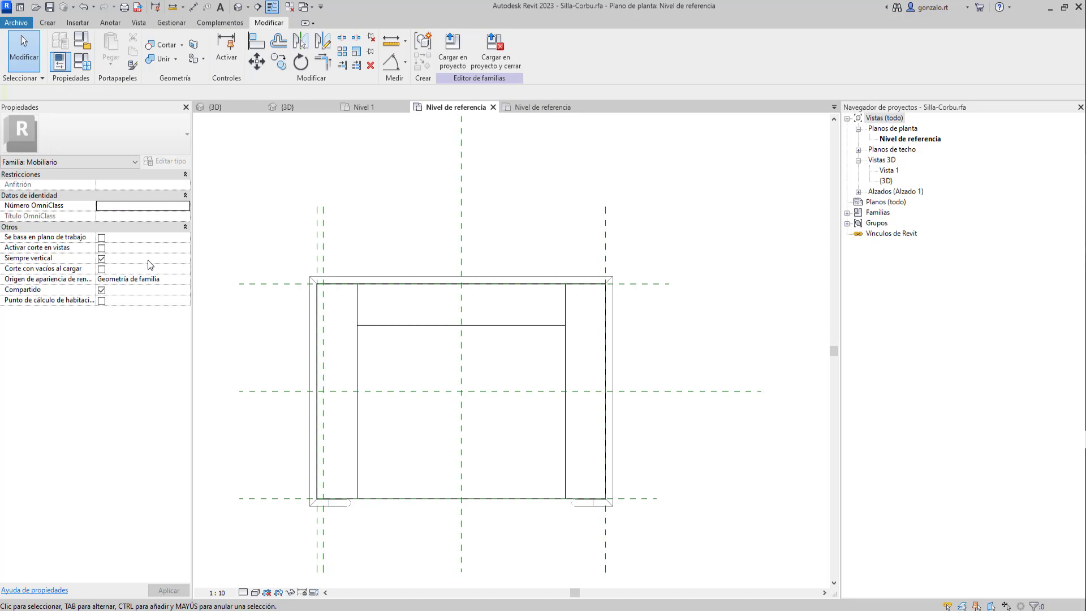
left_click(322, 246)
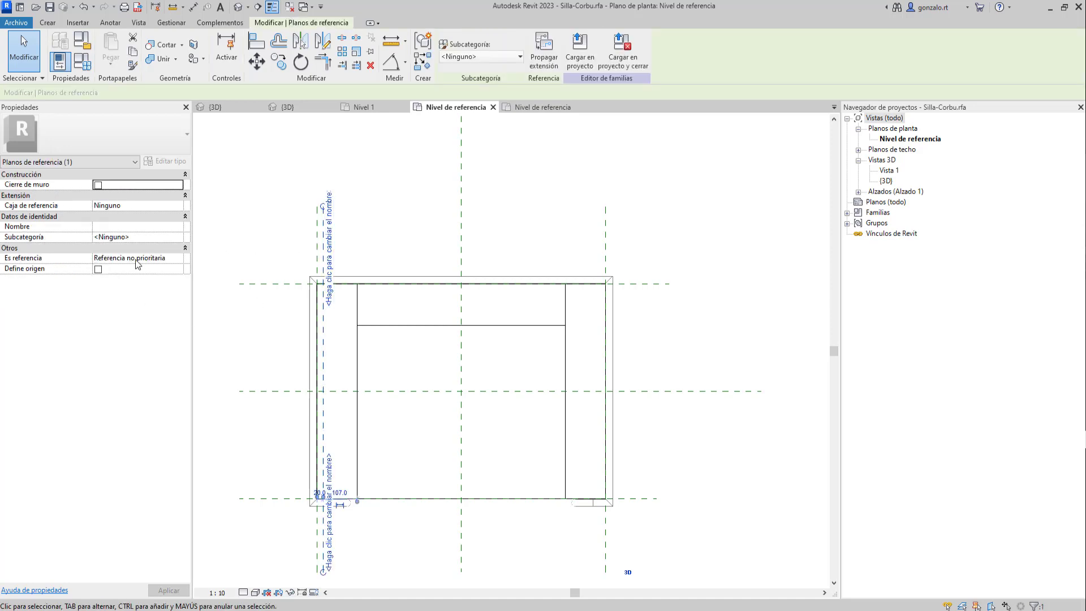
left_click(269, 321)
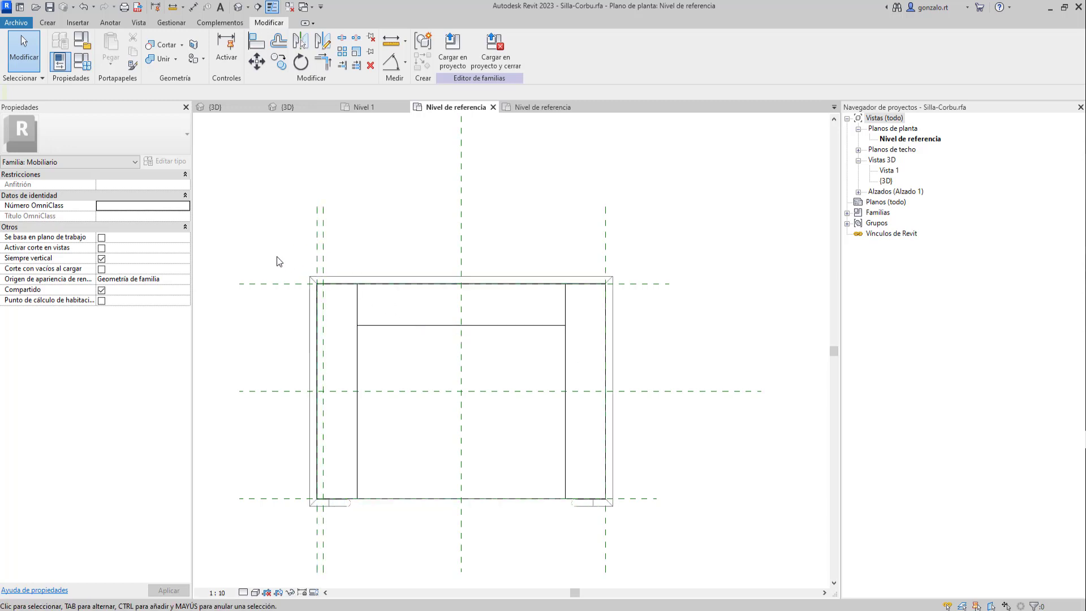
Step: Set the Posterior plane's Es referencia to Referencia prioritaria and load the family into Familias - Es una referencia.rvt
left_click(286, 284)
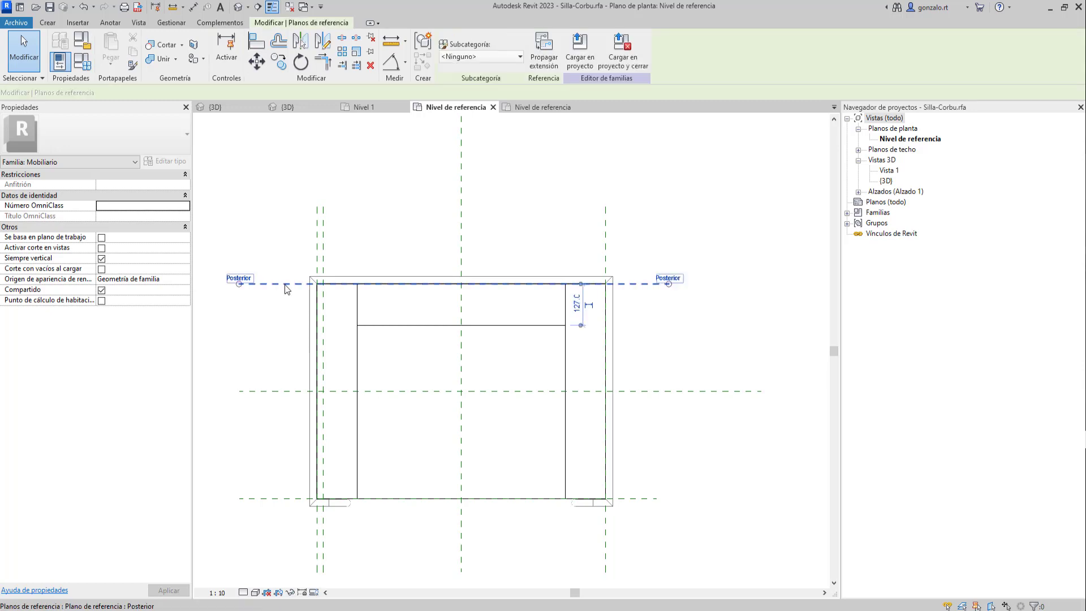
left_click(185, 267)
left_click(148, 303)
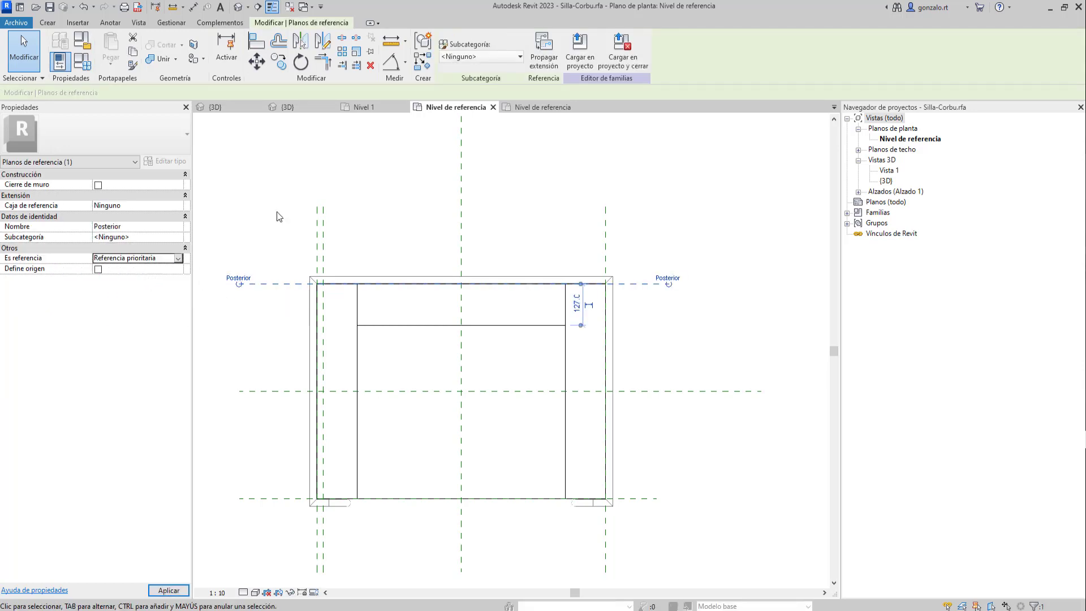
left_click(296, 195)
left_click(455, 67)
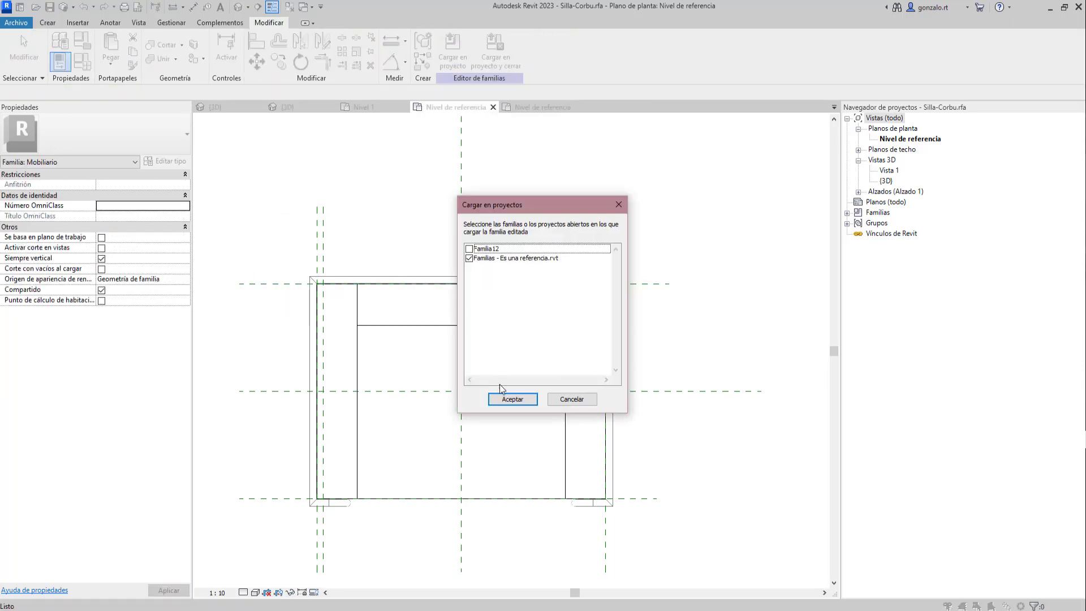
left_click(512, 398)
Step: Check the armchair's snap references in the Nivel 1 plan using the Move command, without moving it
left_click(292, 399)
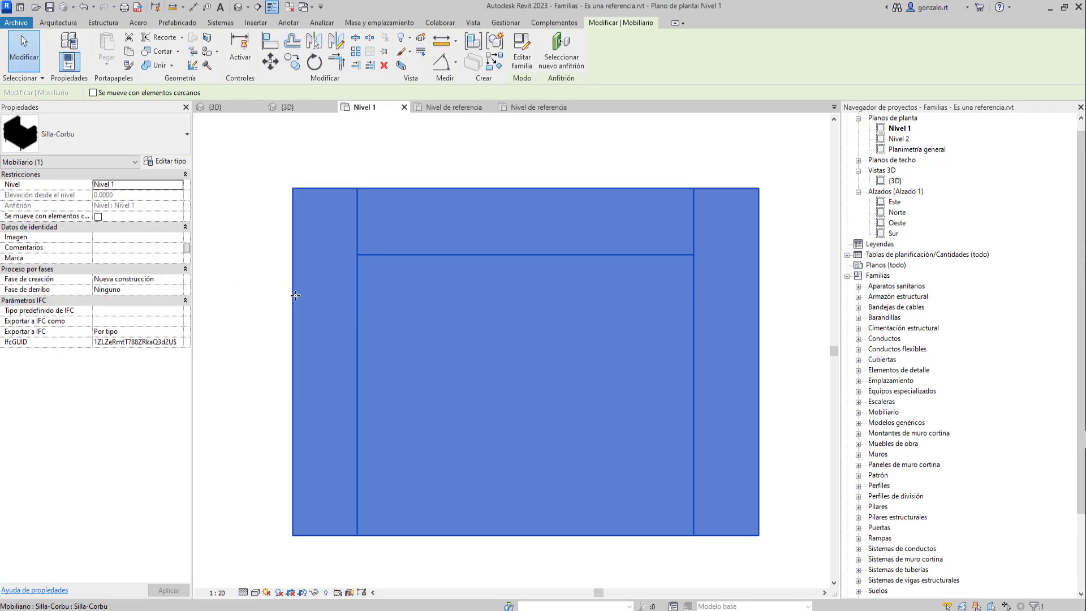
key("m")
key("v")
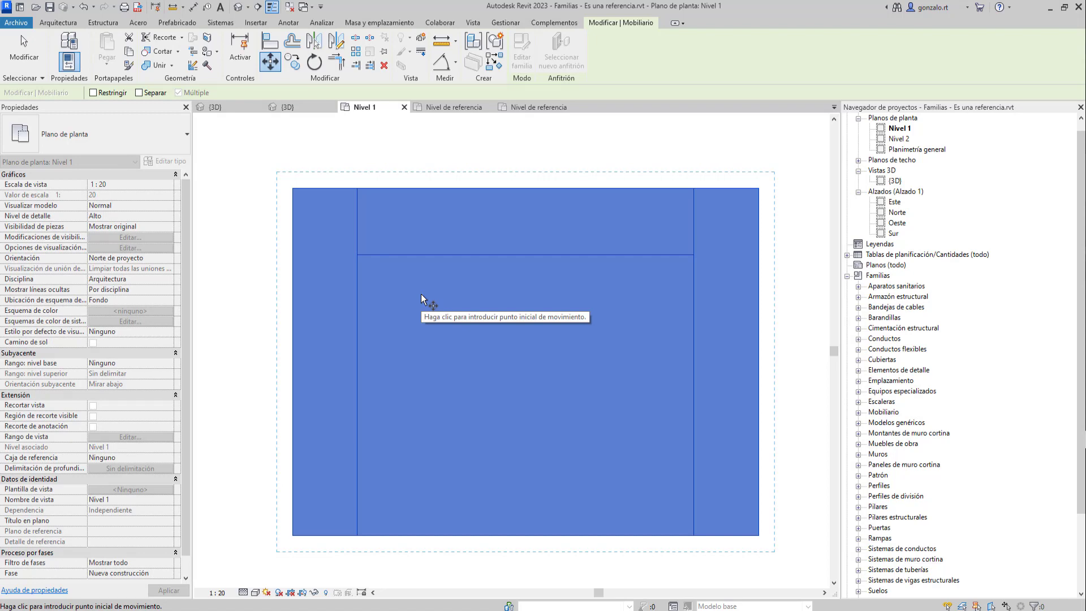
key("Escape")
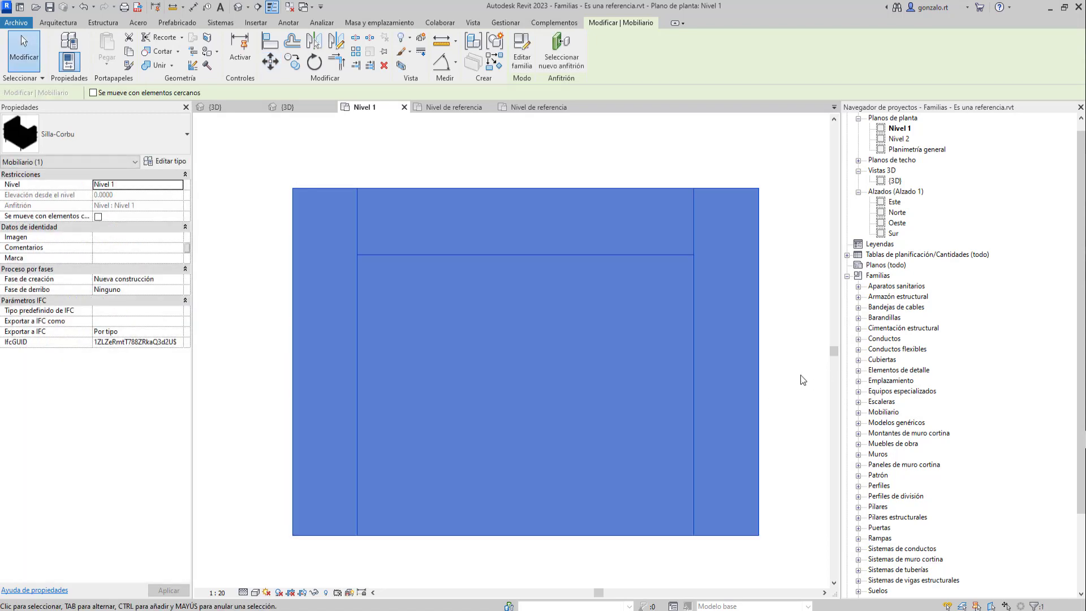
key("Escape")
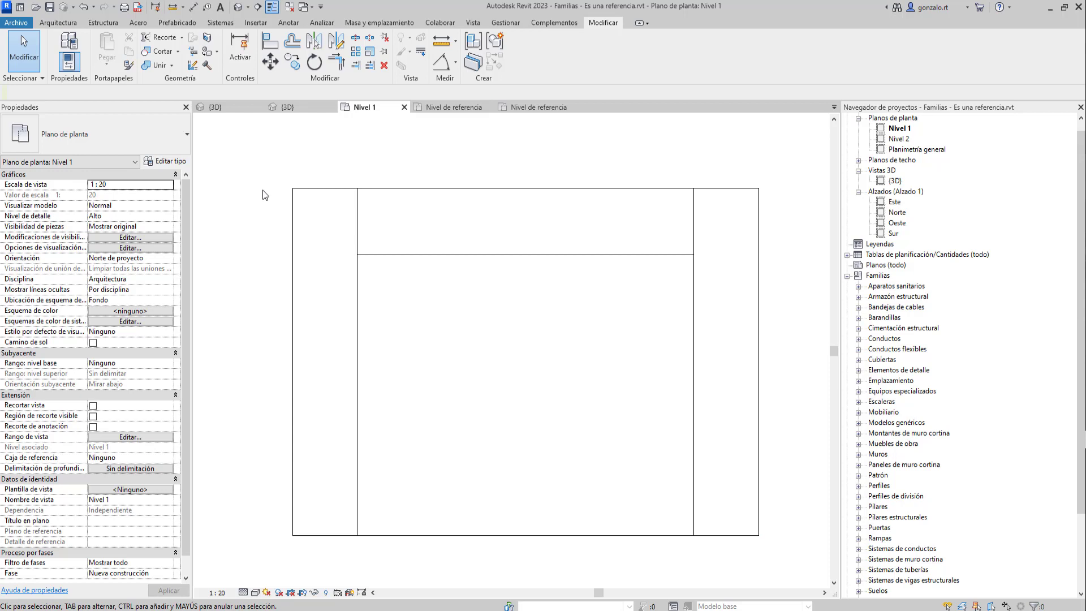
Step: Return to the Silla-Corbu family's floor plan and inspect the masking region covering the armchair
left_click(455, 107)
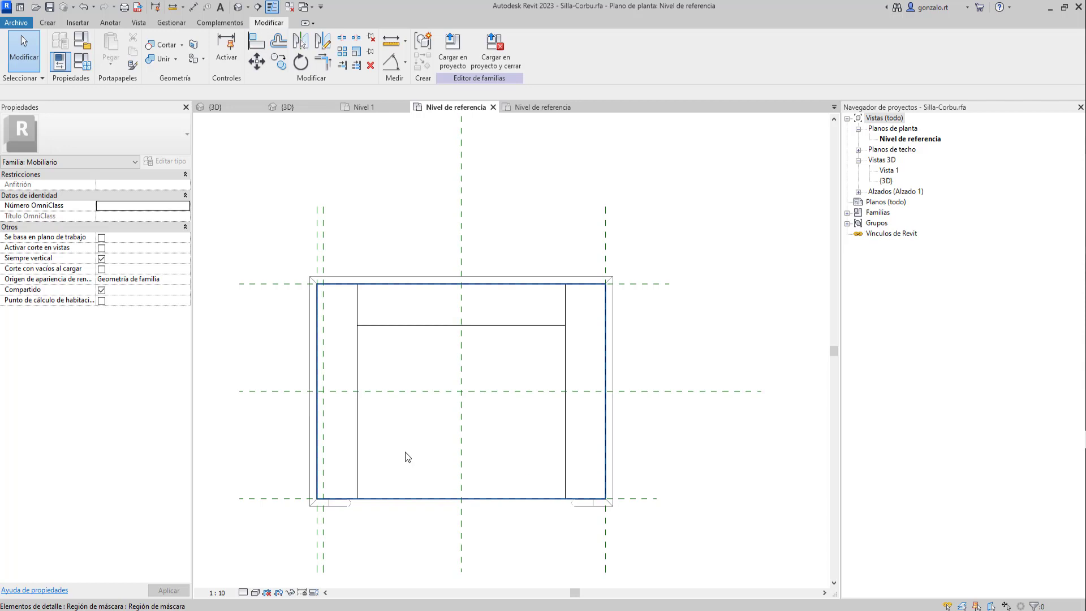
left_click(406, 457)
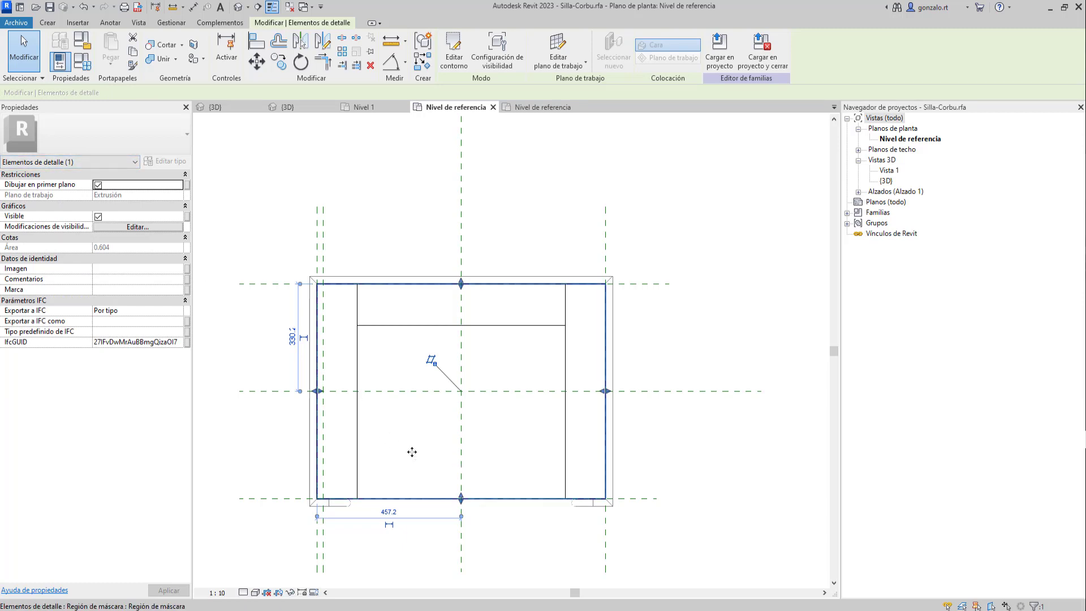
key("Escape")
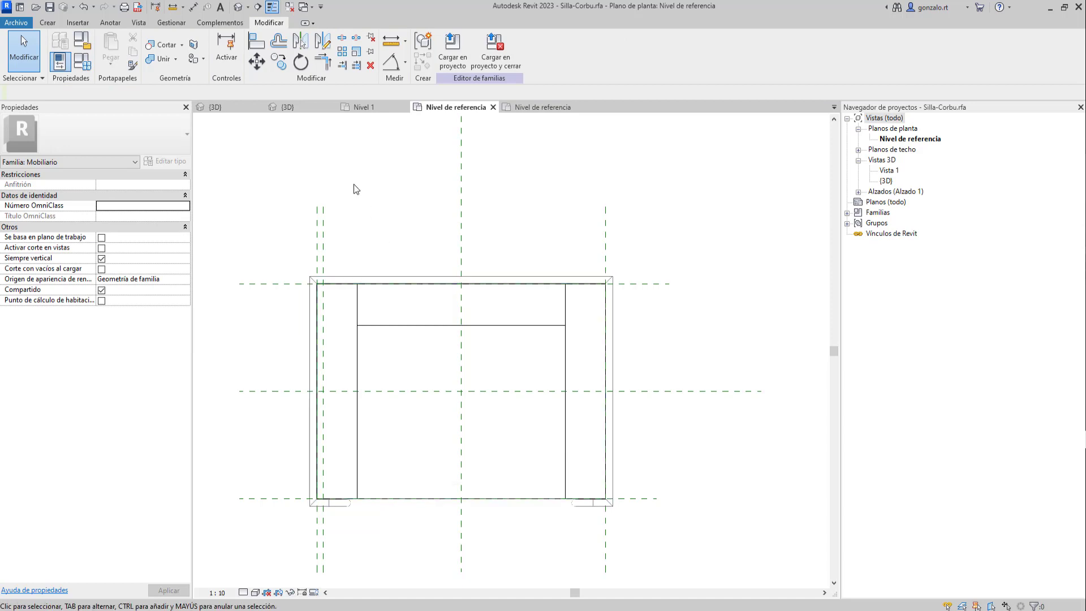
Step: Create a rectangular masking region about 480 by 240 mm below the armchair's front edge
scroll(351, 184, "down", 1)
left_click(104, 24)
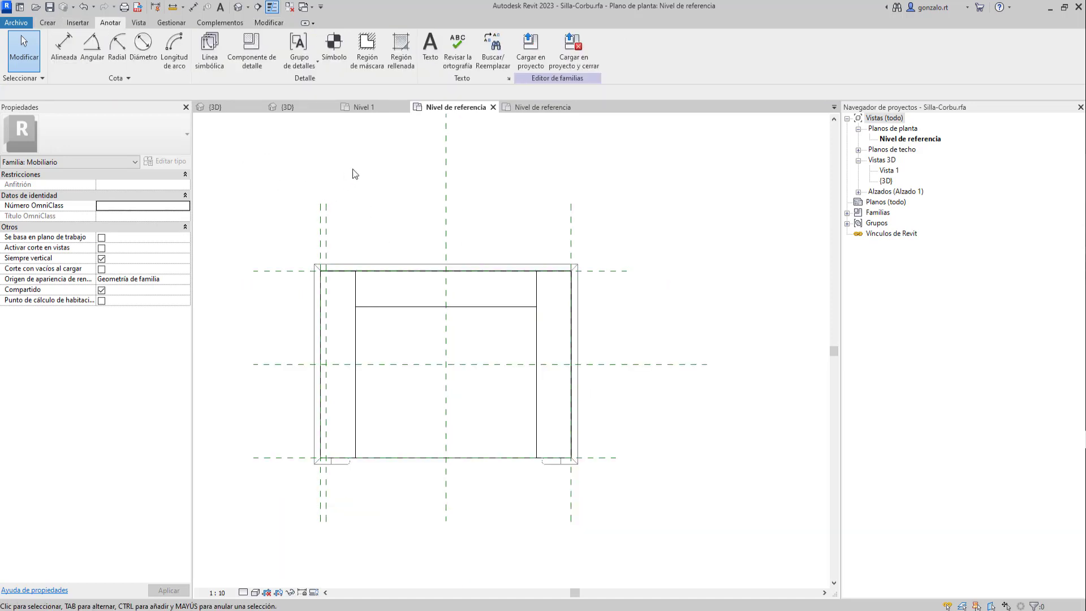
left_click(368, 41)
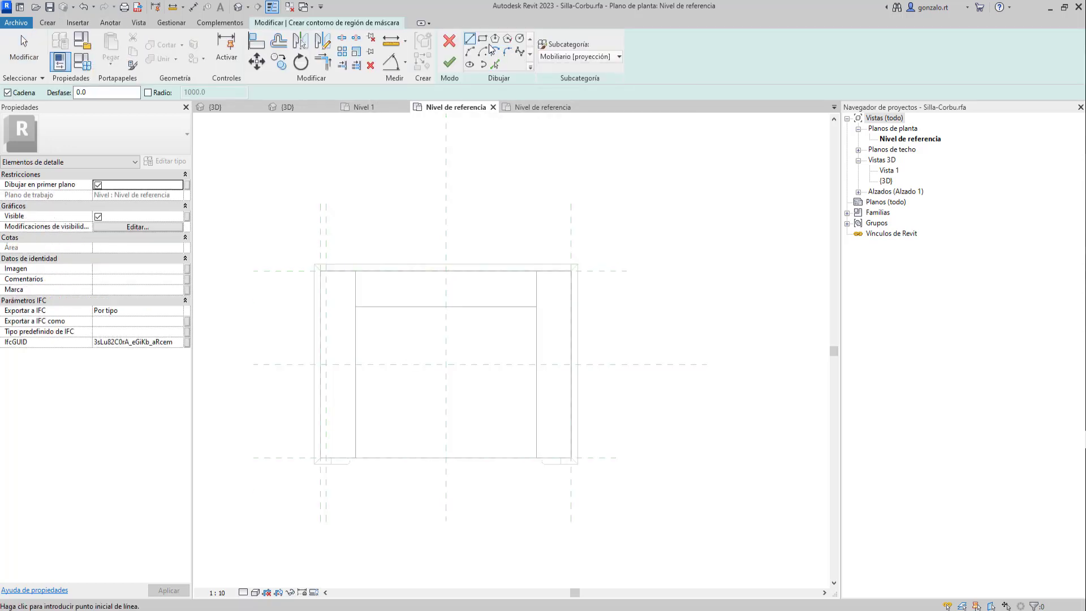
left_click(482, 38)
left_click(388, 502)
left_click(518, 569)
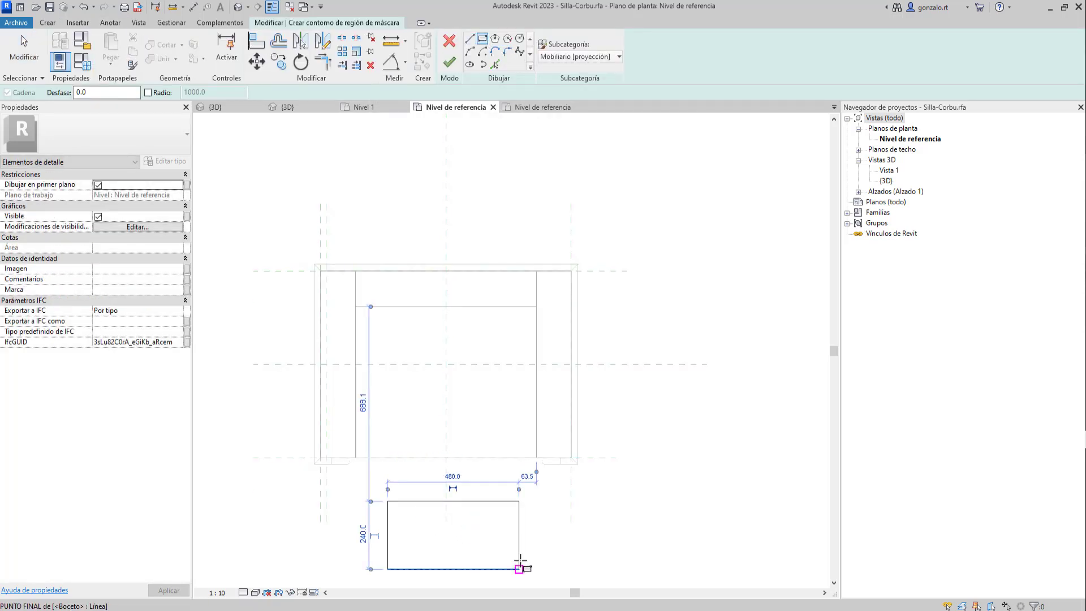
left_click(449, 64)
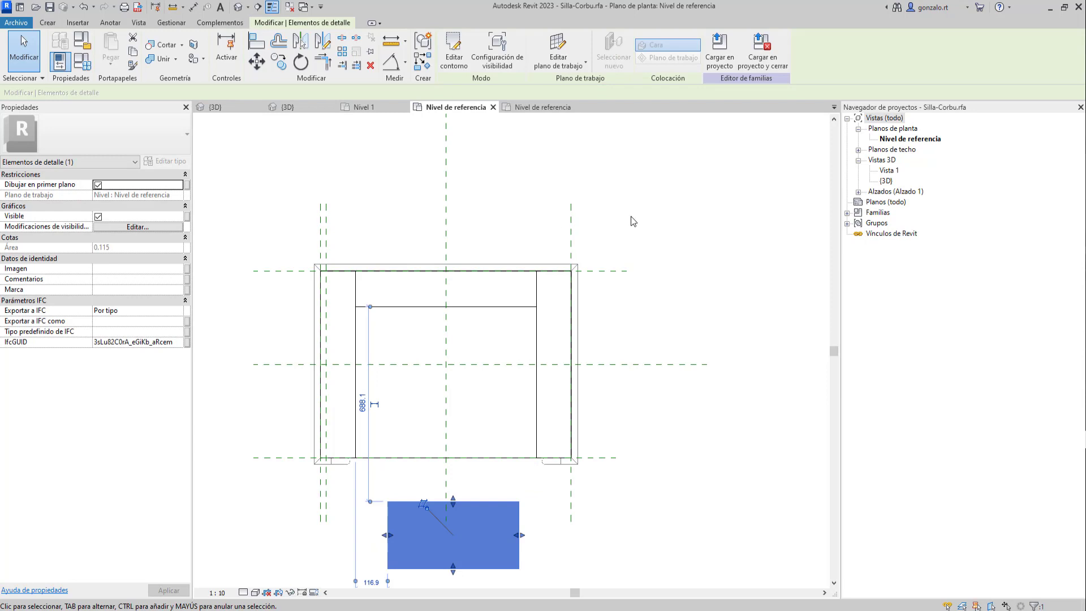
left_click(686, 220)
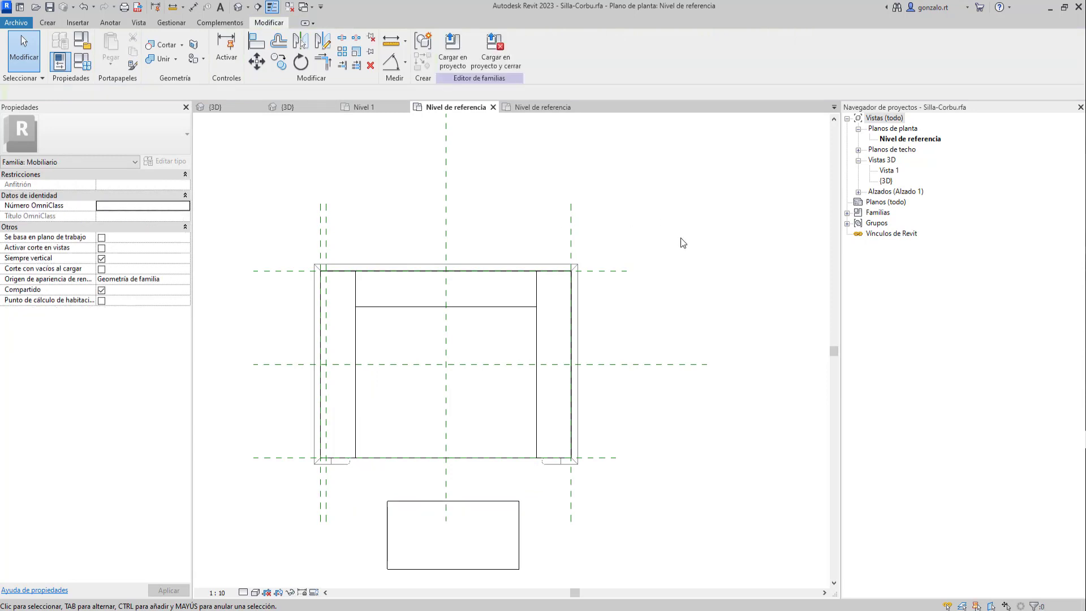
Step: Load the family with the added masking region into Familias - Es una referencia.rvt
left_click(455, 63)
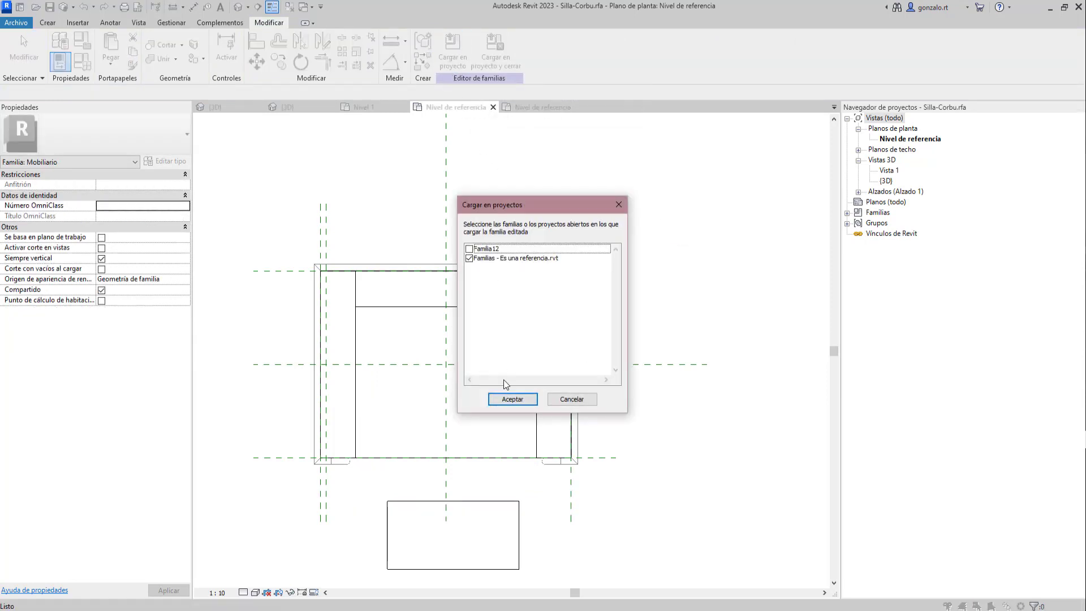
left_click(505, 398)
left_click(476, 279)
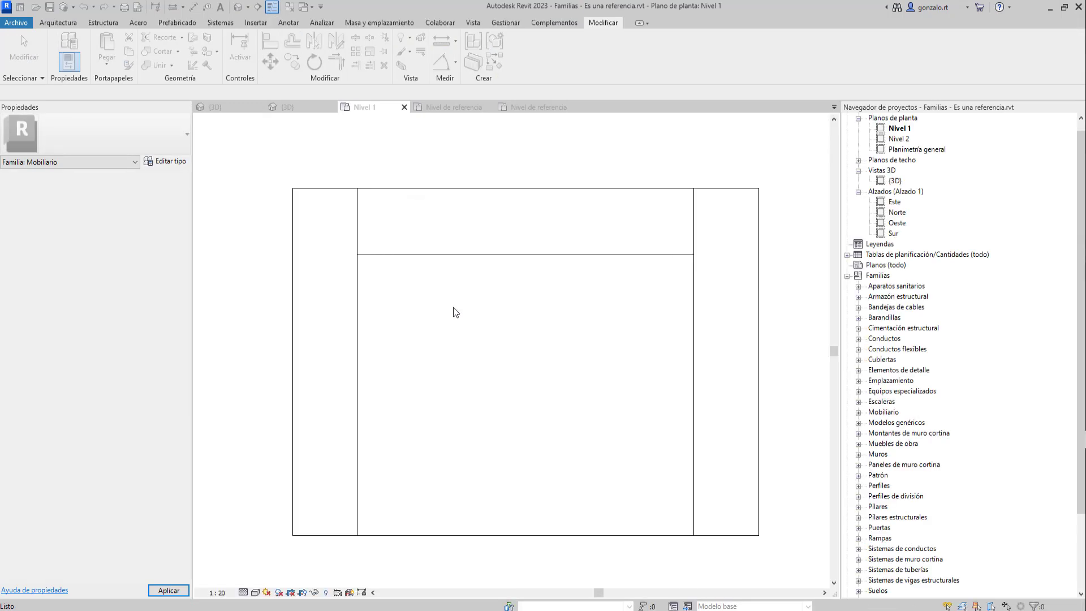
Step: Check with the Move command whether the new rectangle below the armchair offers snap points in the project
scroll(453, 312, "down", 4)
left_click(417, 326)
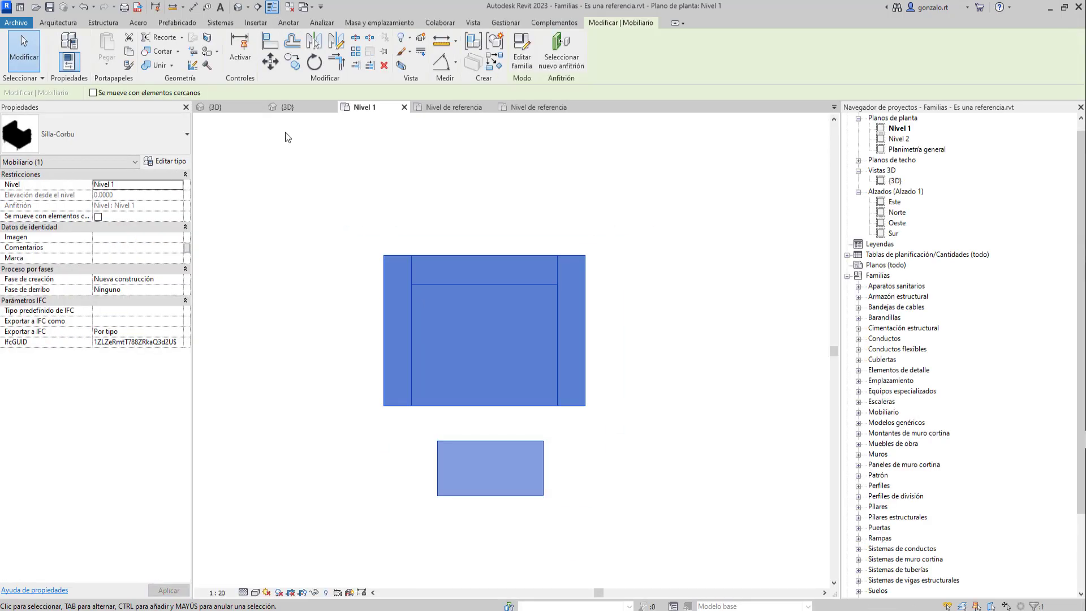
left_click(270, 60)
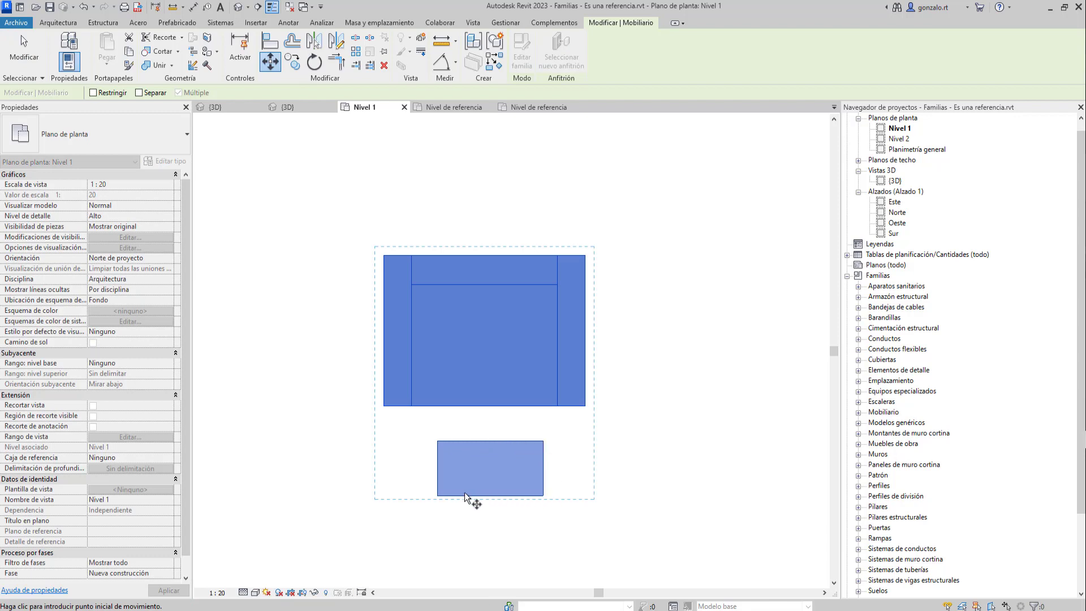
key("Escape")
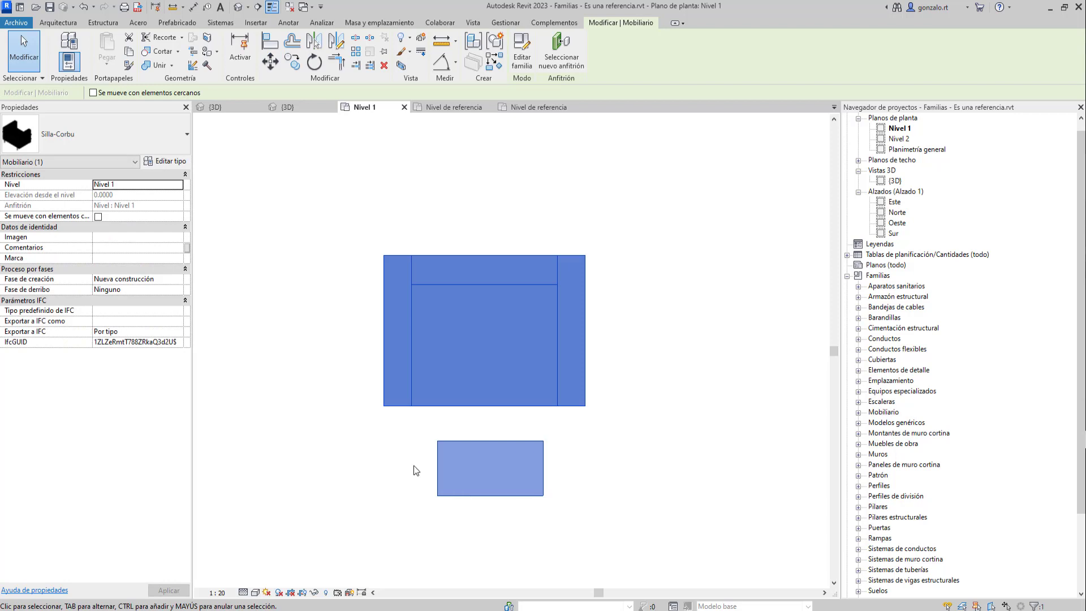
left_click(523, 532)
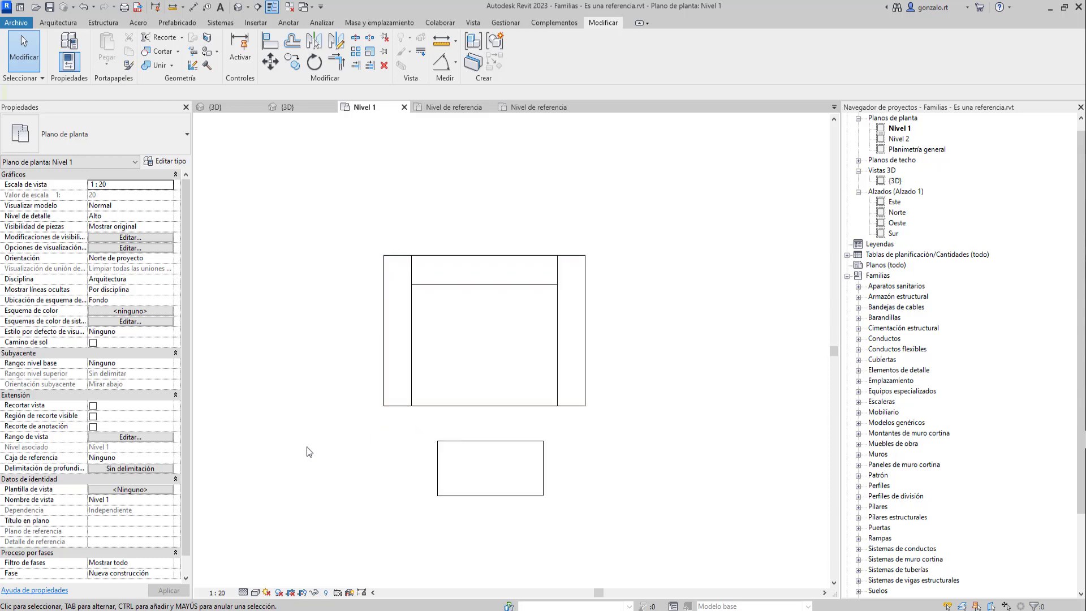
Step: Check with the Move command whether the armchair's inner armrest line offers snap points in the project
left_click(382, 348)
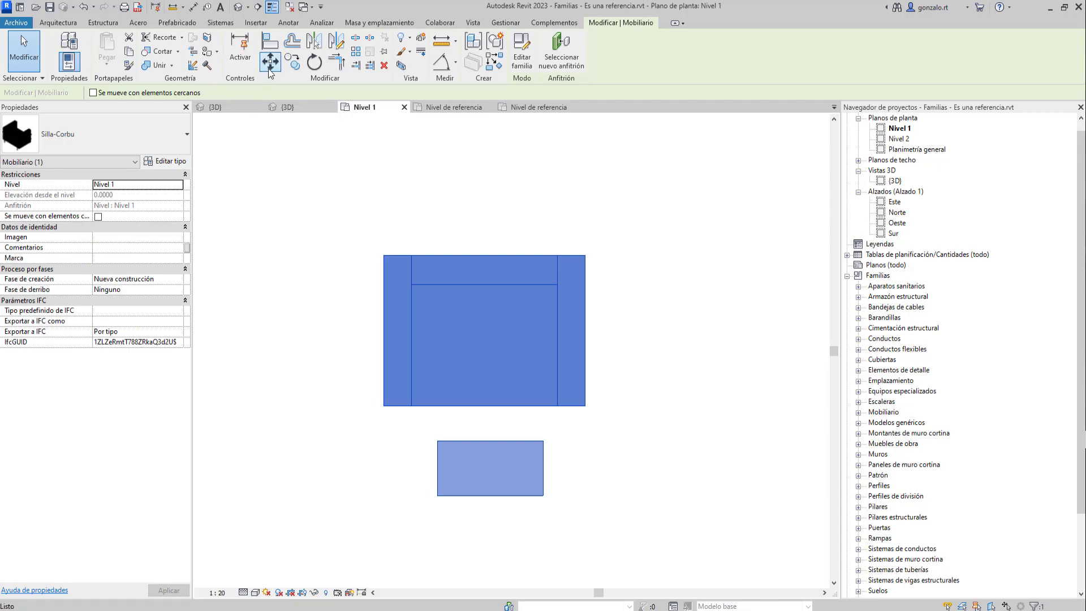
key("m")
key("v")
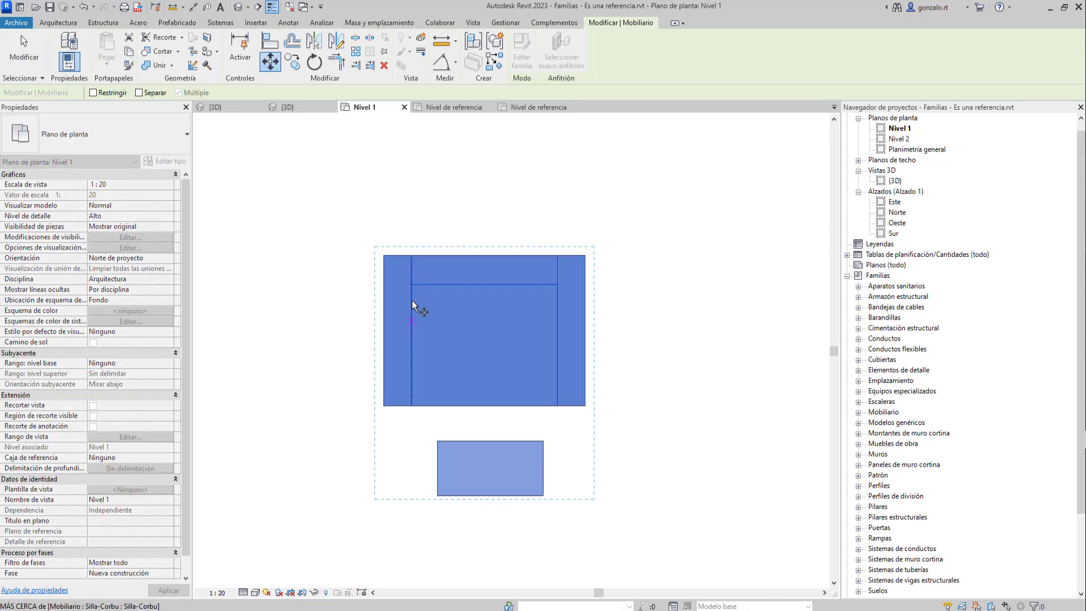
key("Escape")
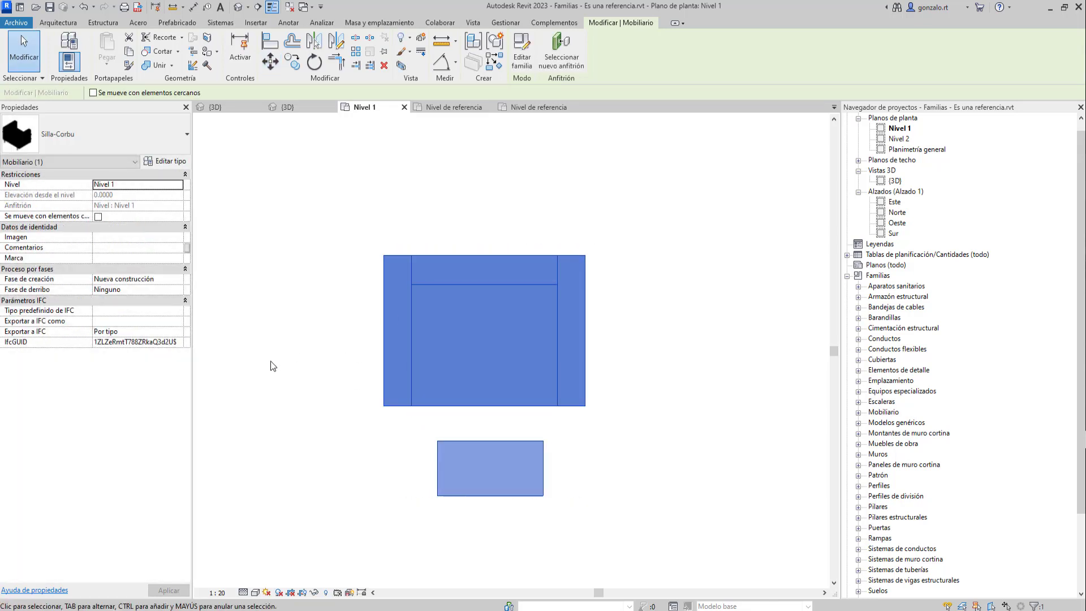
key("Escape")
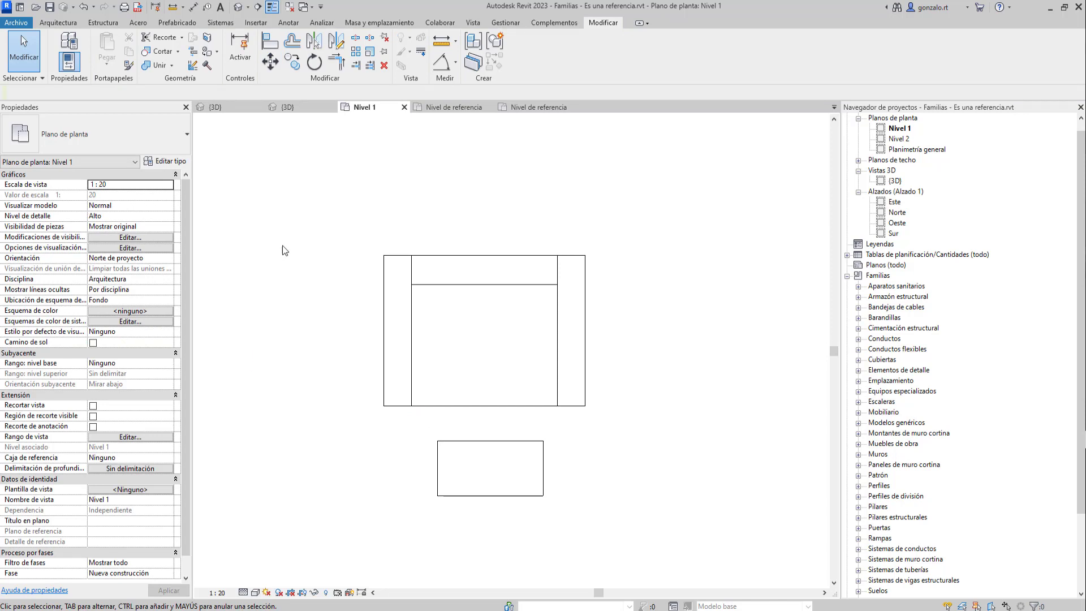
Step: In the Silla-Corbu family's floor plan, draw a horizontal symbolic line about 480 mm long across the rectangle below the armchair
left_click(451, 108)
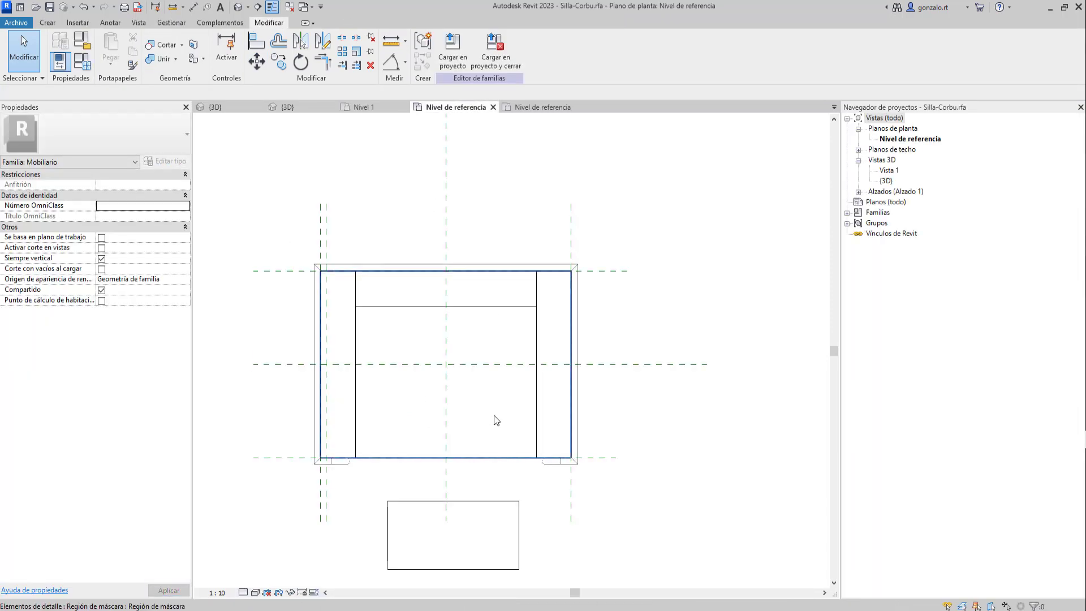
left_click(110, 22)
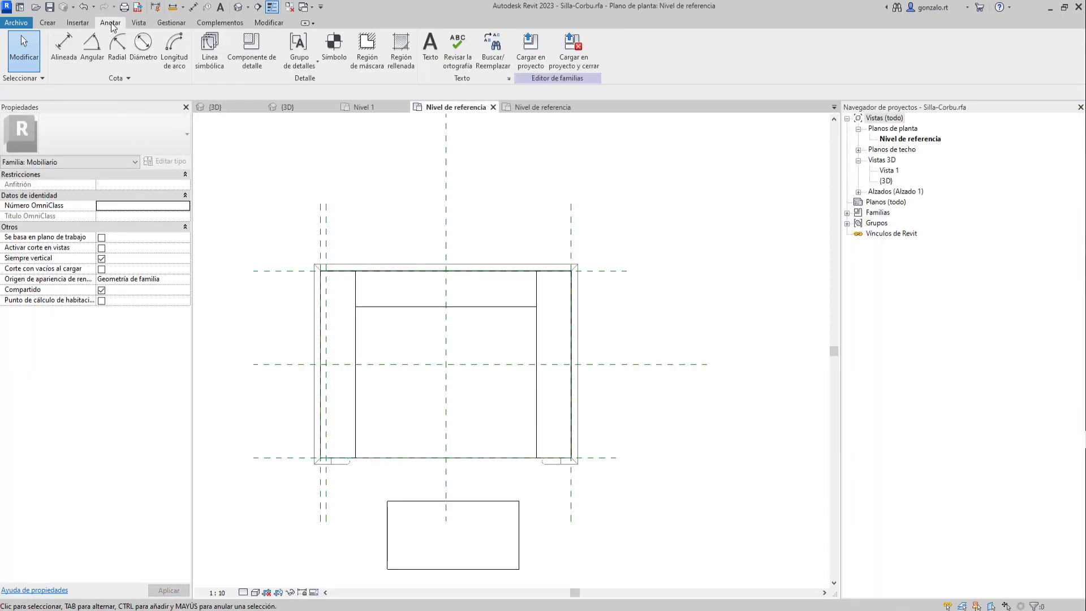
left_click(208, 63)
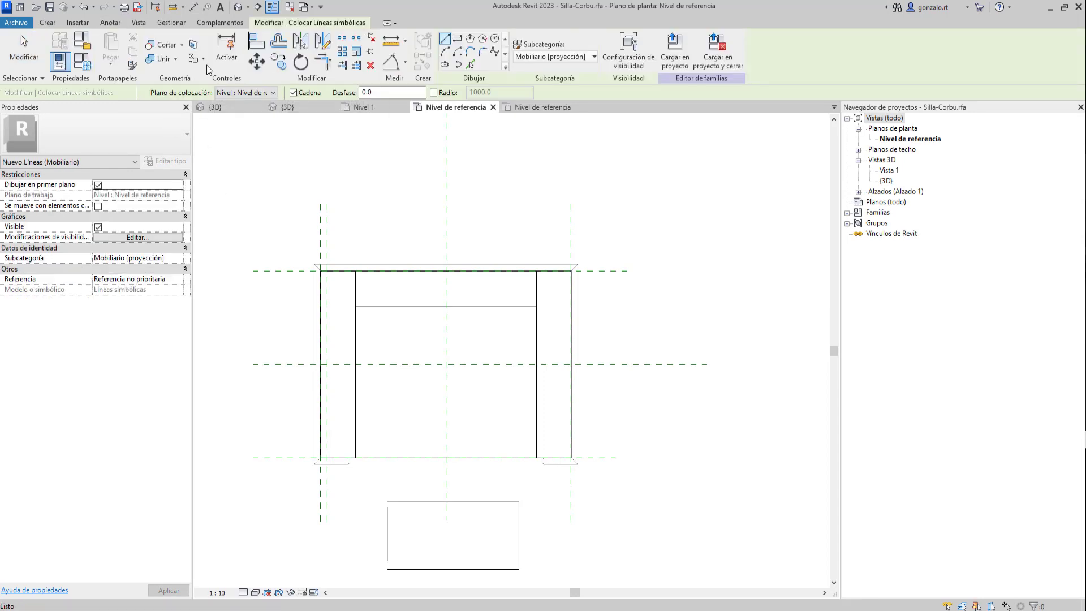
middle_click_drag(377, 547, 376, 436)
scroll(375, 434, "down", 1)
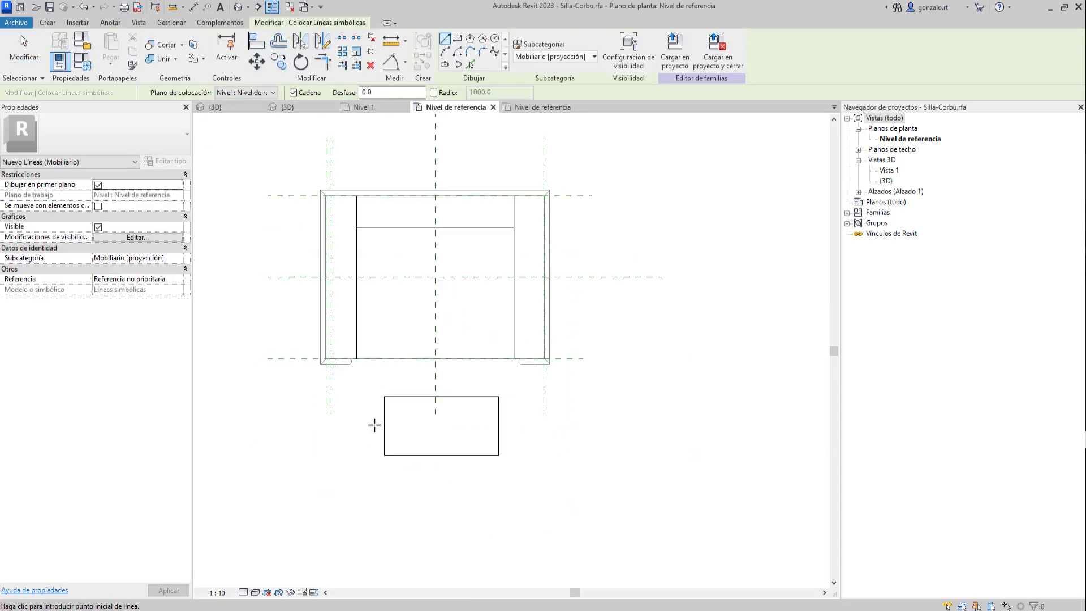
left_click(384, 419)
left_click(490, 419)
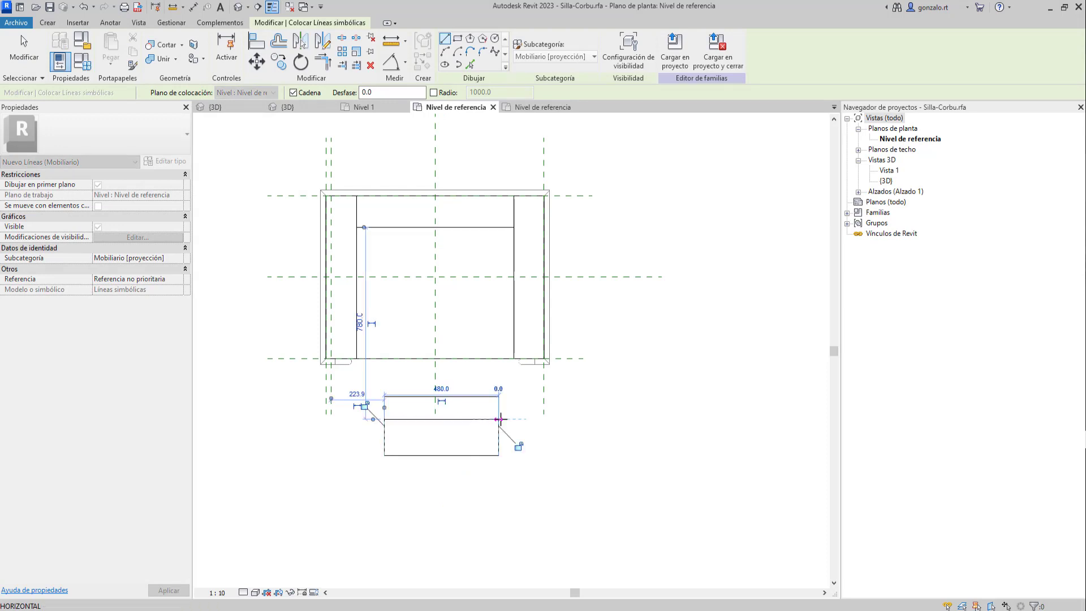
key("Escape")
key("Escape")
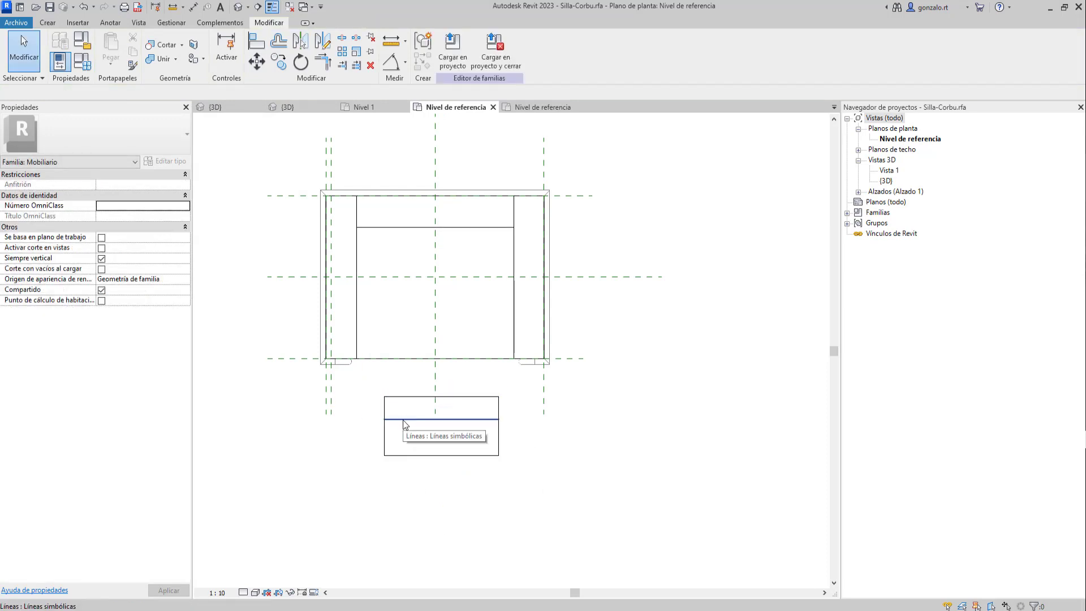
Step: Set the Referencia property of the symbolic line inside the lower rectangle to No es una referencia
left_click(403, 419)
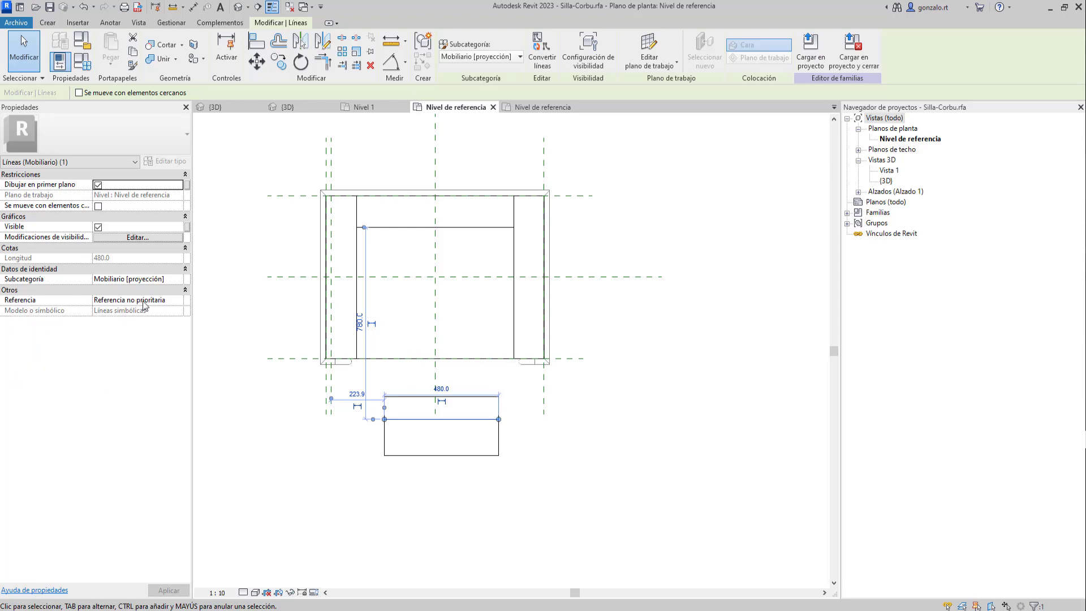
left_click(178, 300)
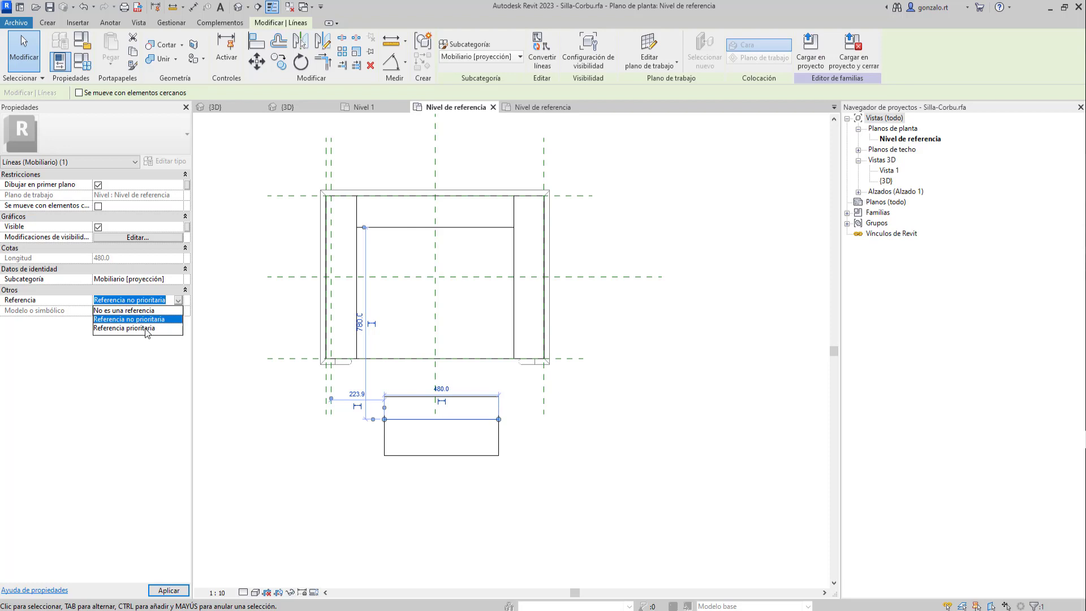
left_click(140, 310)
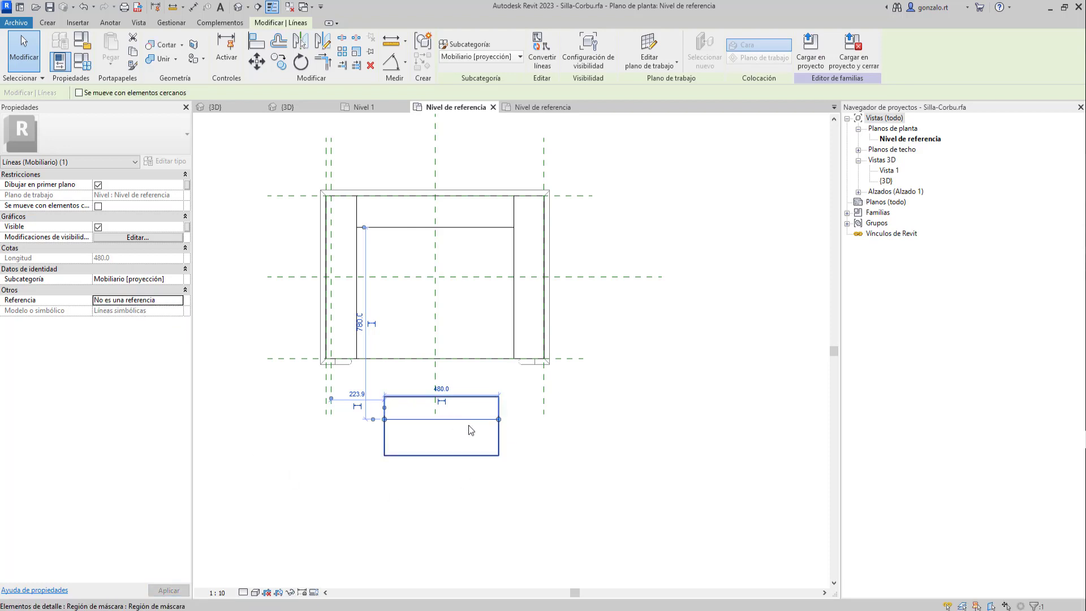
left_click(512, 442)
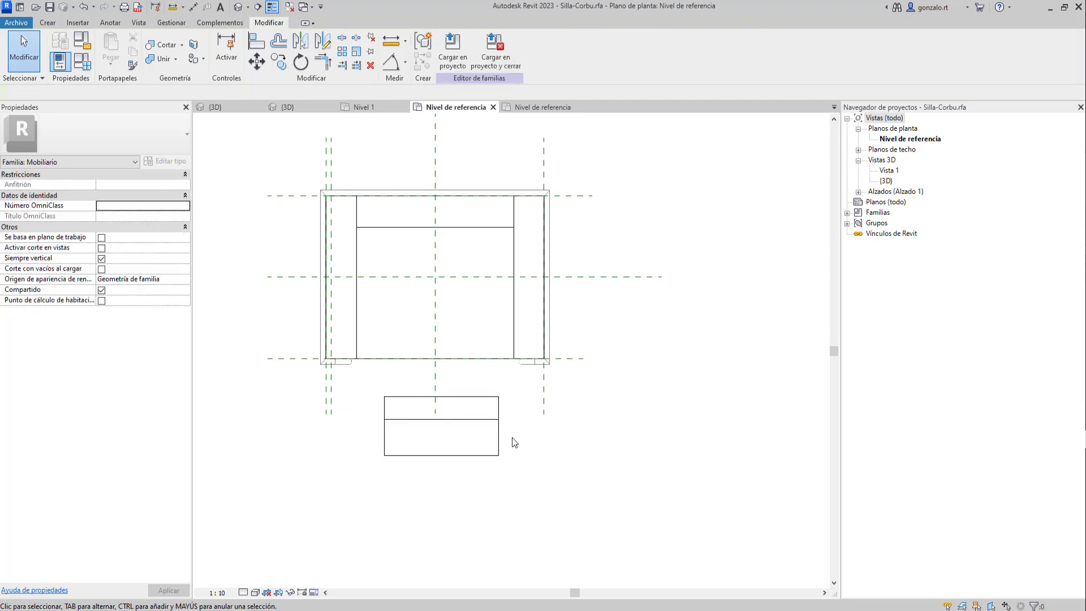
Step: Load the family with the added symbolic line into Familias - Es una referencia.rvt, overwriting the existing version
left_click(451, 61)
left_click(513, 400)
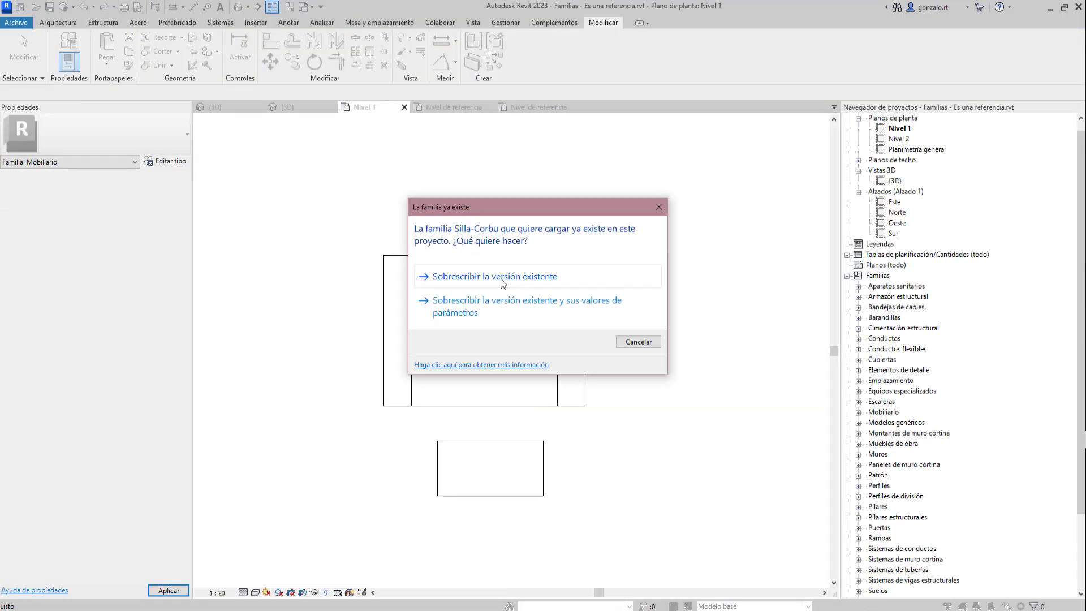
left_click(478, 278)
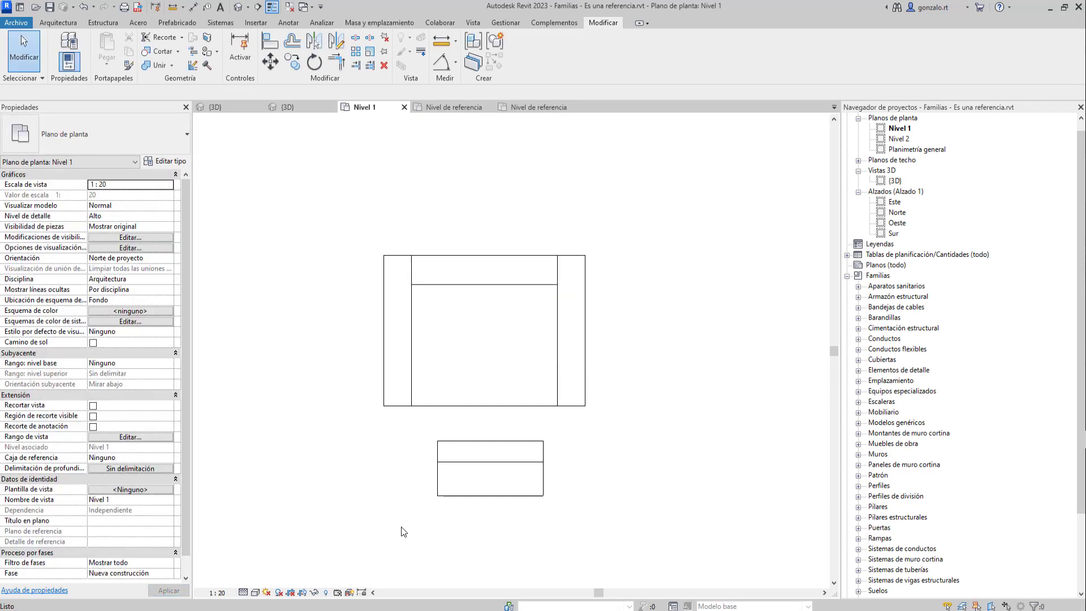
Step: Check with the Move command whether the new line inside the lower rectangle offers snap points in the project
left_click_drag(454, 503, 322, 393)
left_click(270, 61)
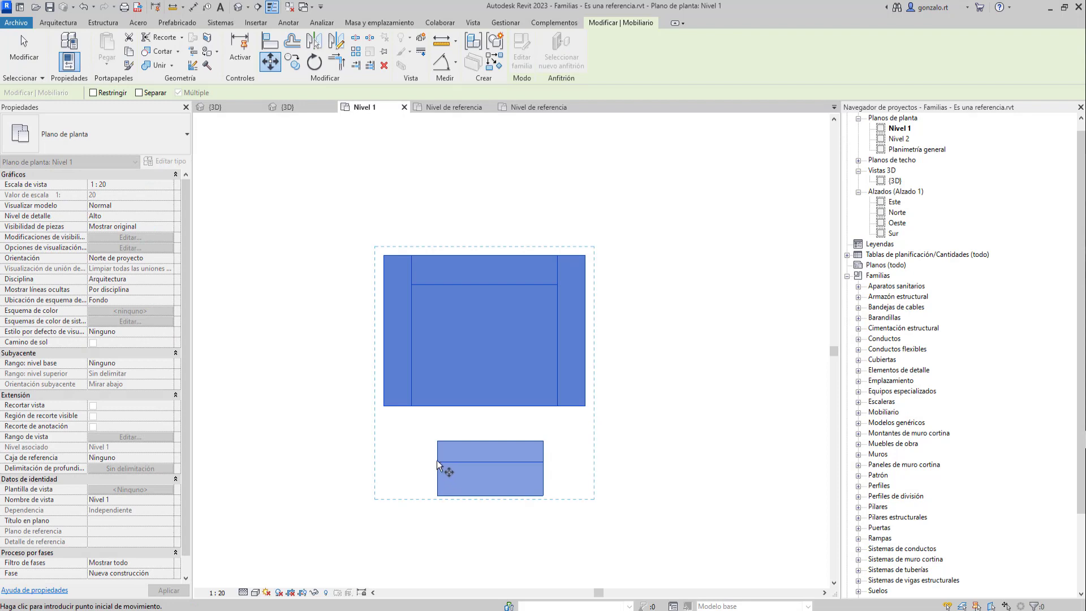
key("Escape")
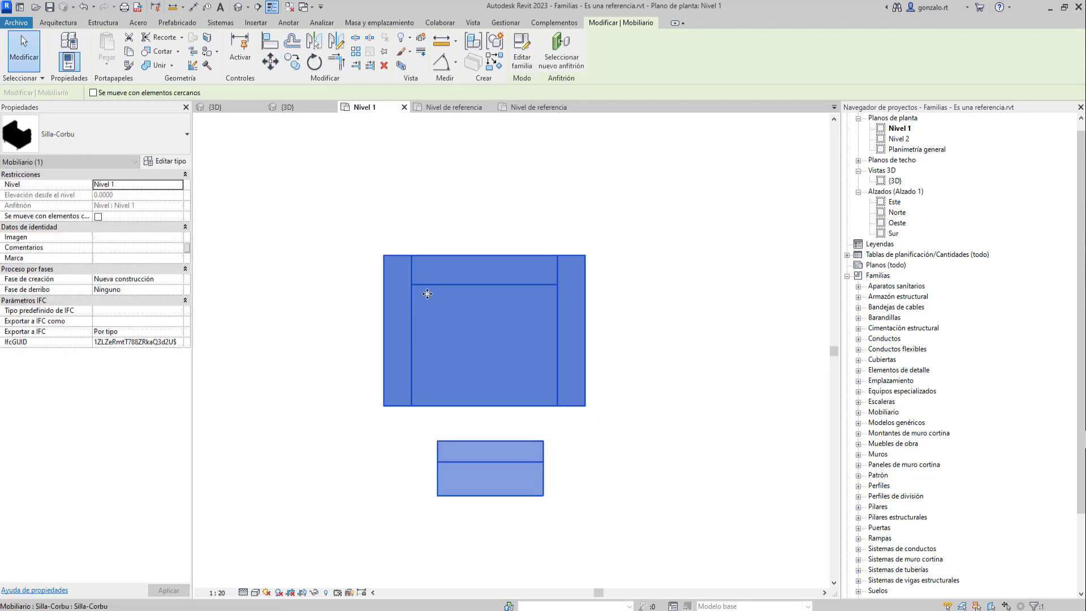
Step: Return to the Silla-Corbu family's floor plan and inspect the Referencia property of the armchair's horizontal backrest line
left_click(453, 107)
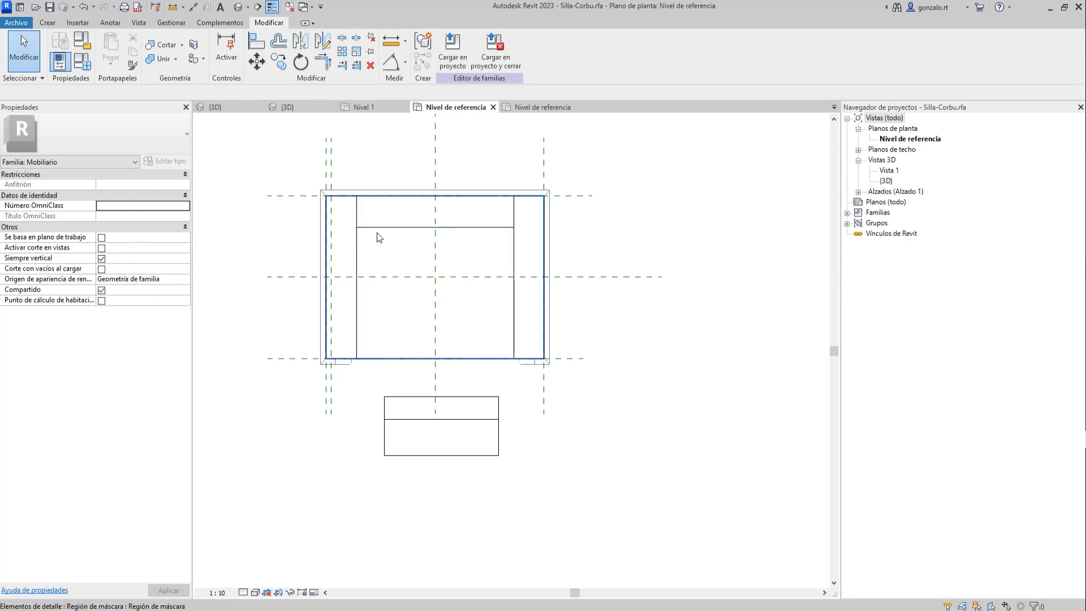
left_click(378, 229)
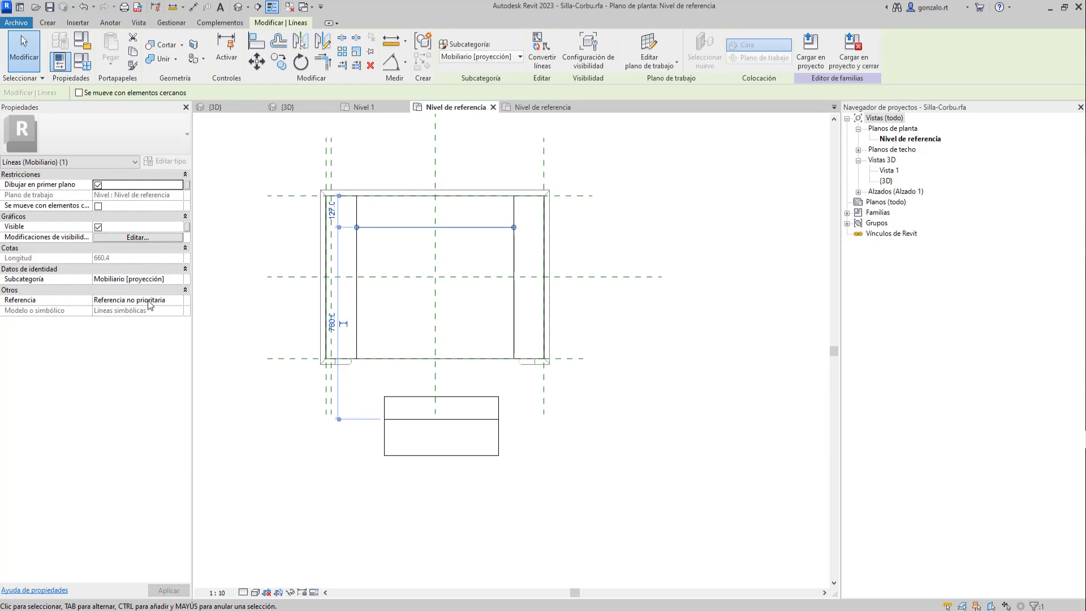
left_click(341, 463)
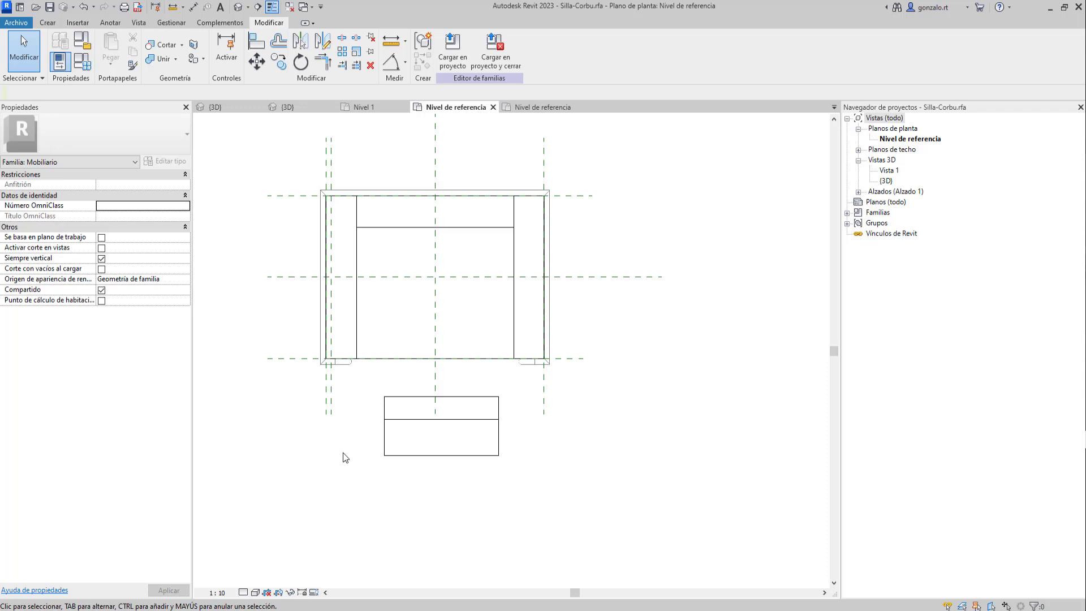
Step: Compare the Es referencia options of the armchair's outer left reference plane with the Referencia options of the backrest's symbolic line
left_click(322, 395)
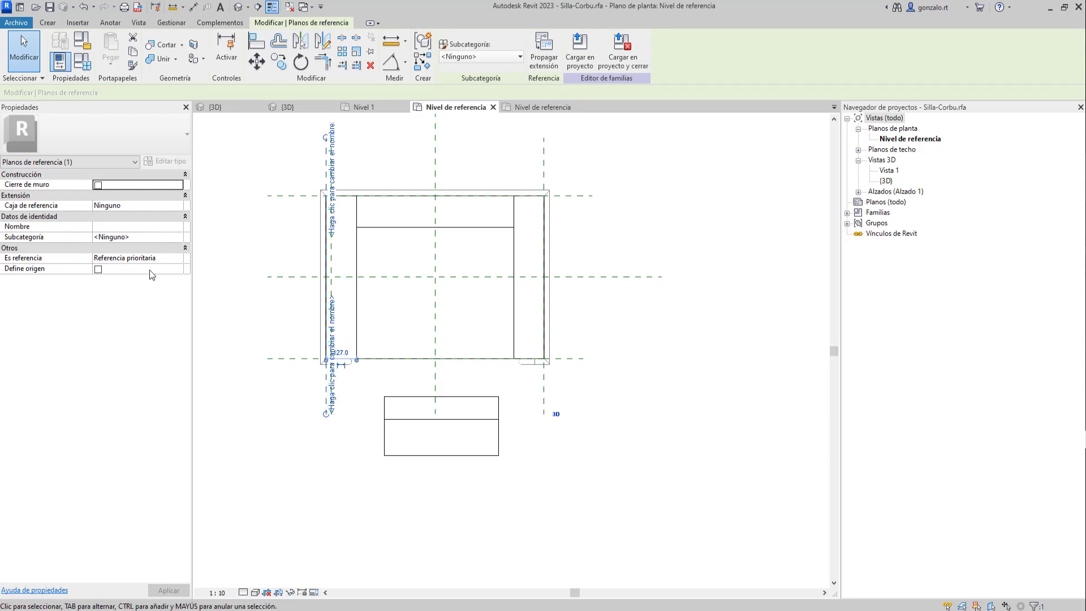
left_click(179, 259)
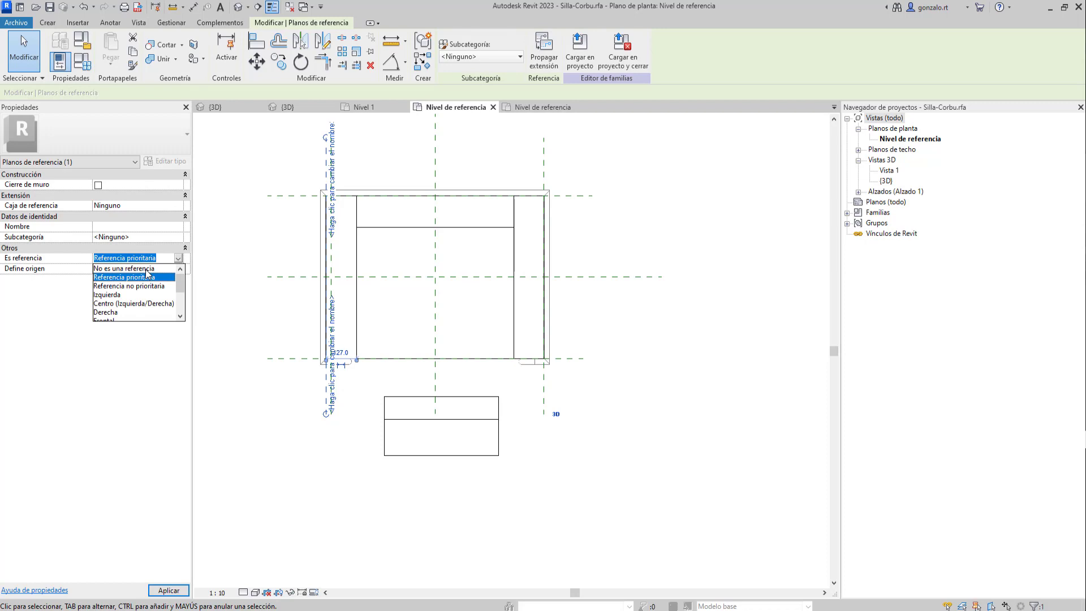
left_click(269, 331)
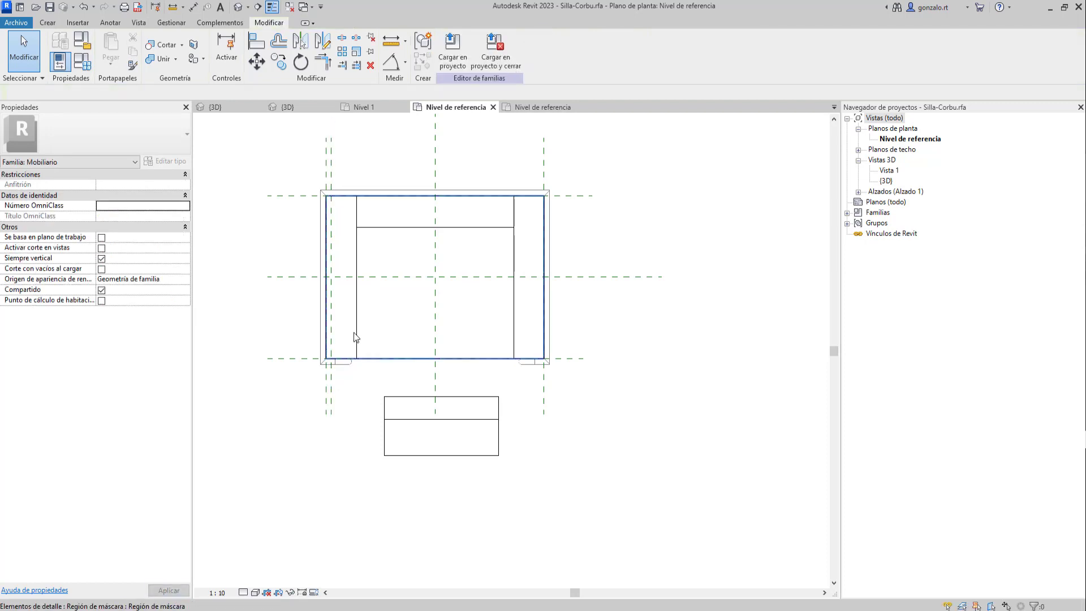
left_click(401, 232)
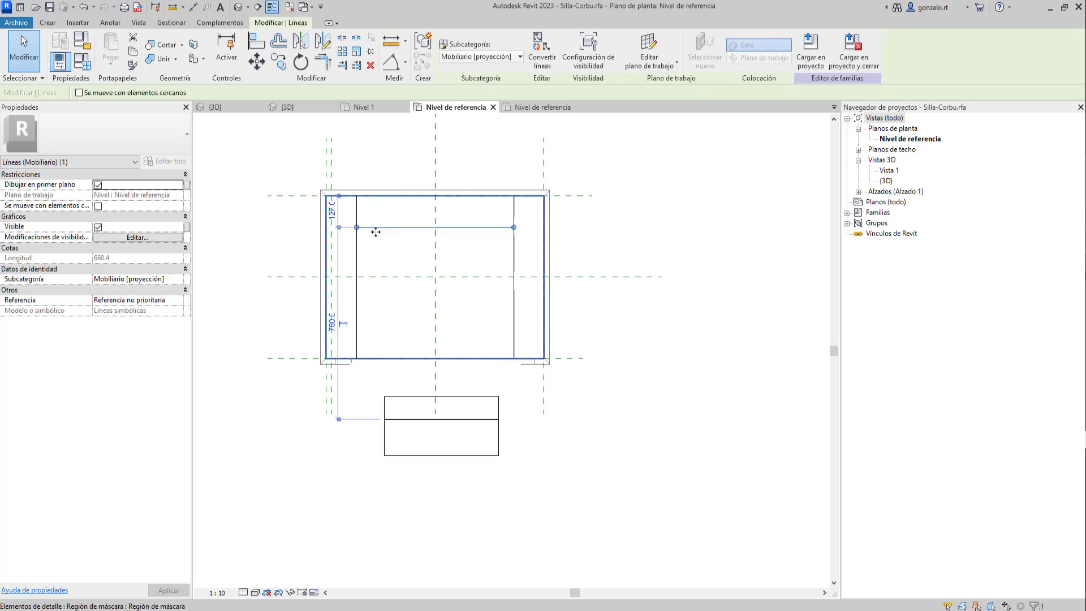
left_click(178, 301)
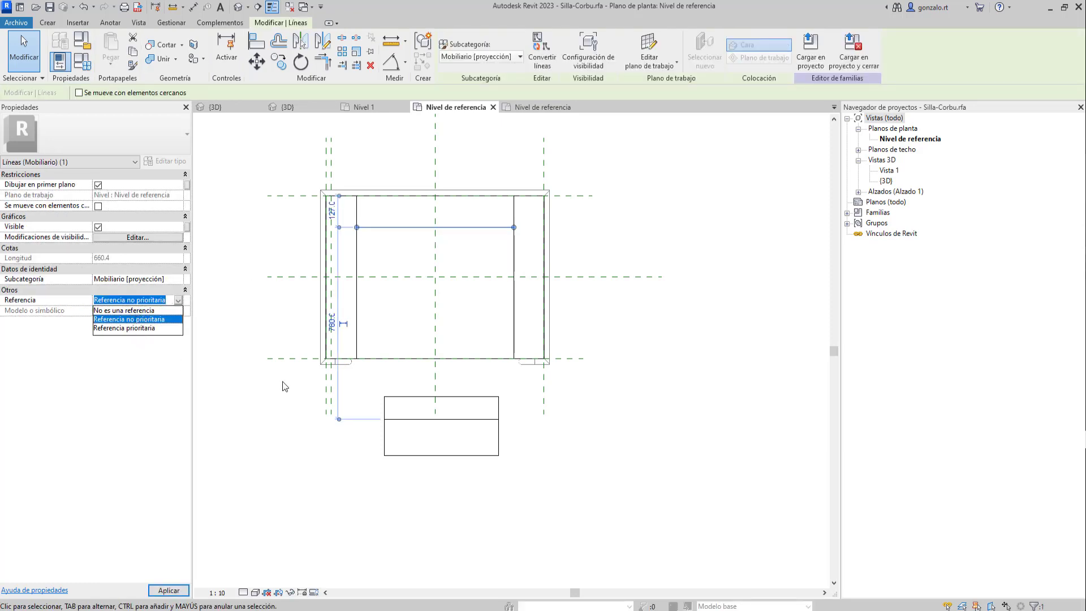
left_click(280, 416)
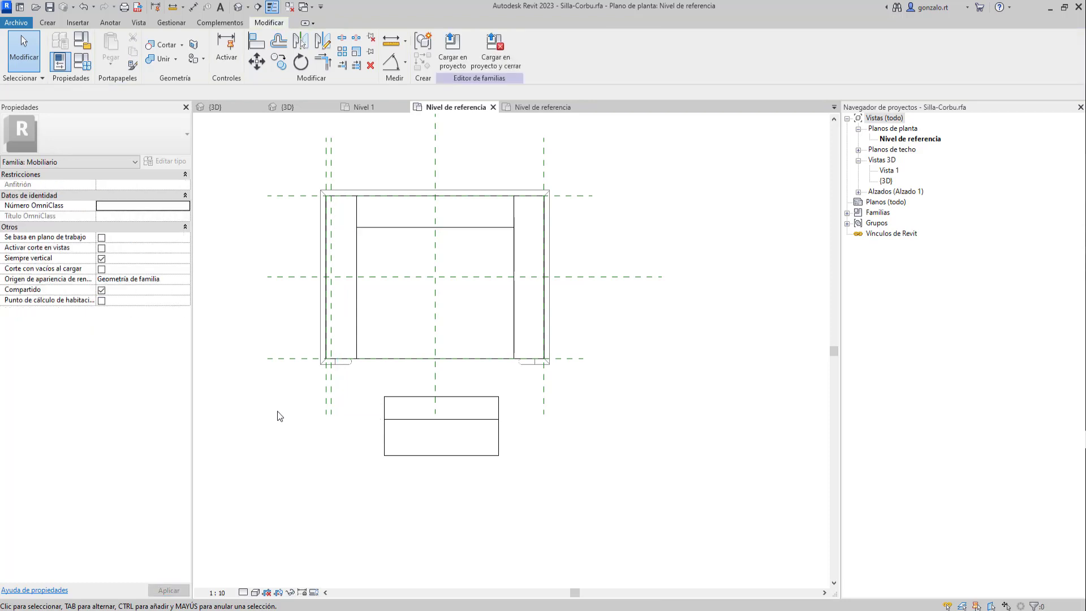